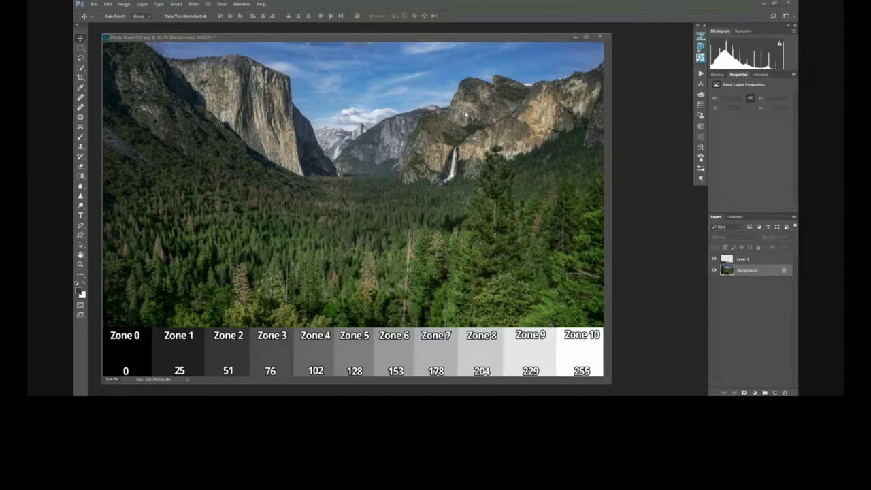
# Open the Zone System panel and add a Zone 0 adjustment layer to inspect its mask, deleting the layer once viewed.
pyautogui.click(701, 37)
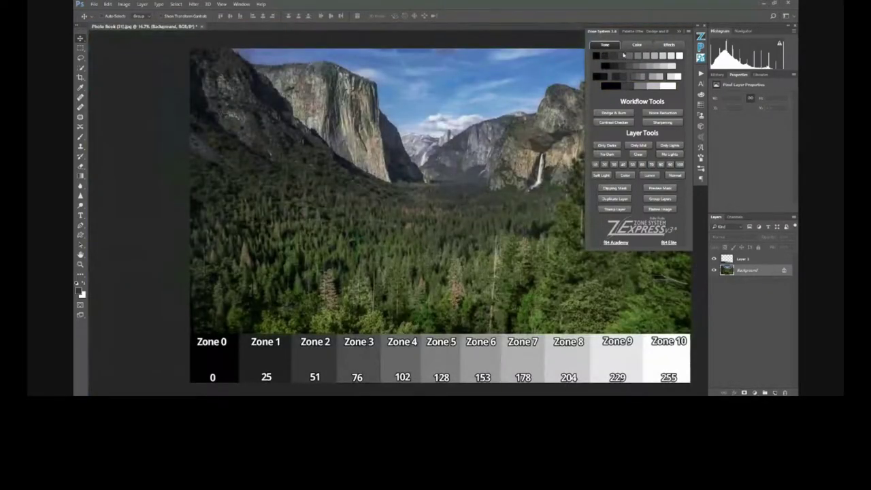
pyautogui.click(597, 56)
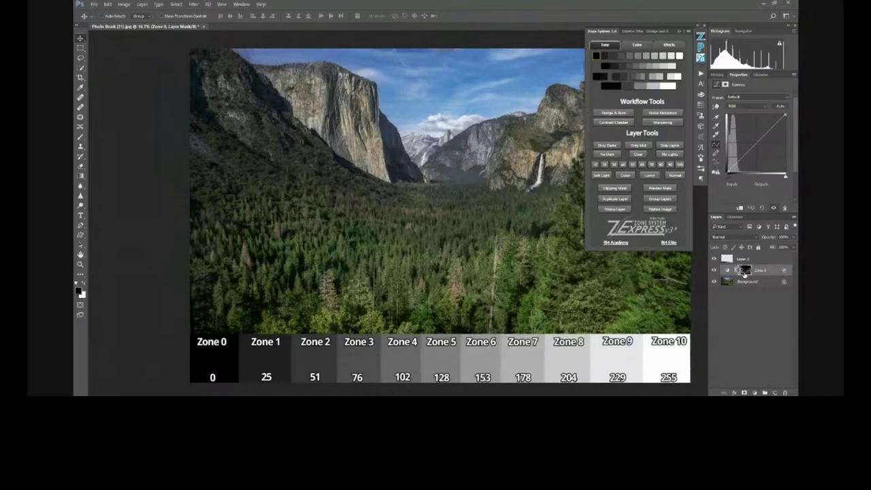
pyautogui.keyDown('alt'); pyautogui.click(744, 272); pyautogui.keyUp('alt')
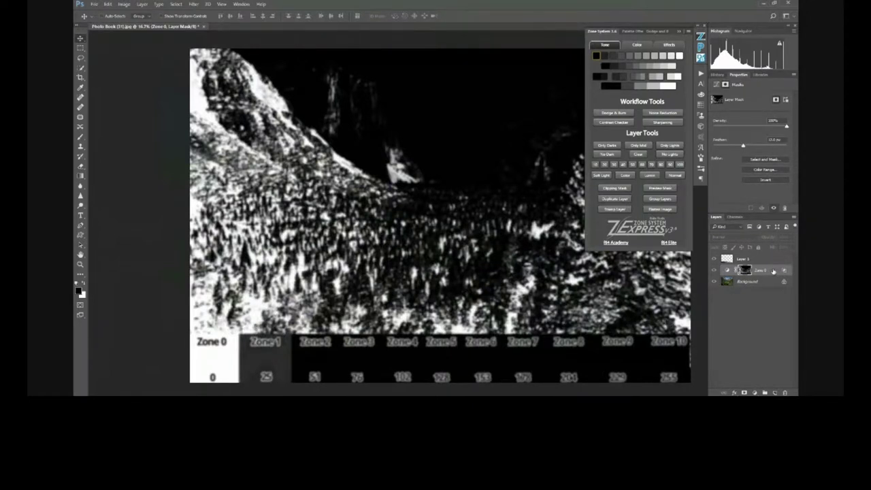
pyautogui.press('Delete')
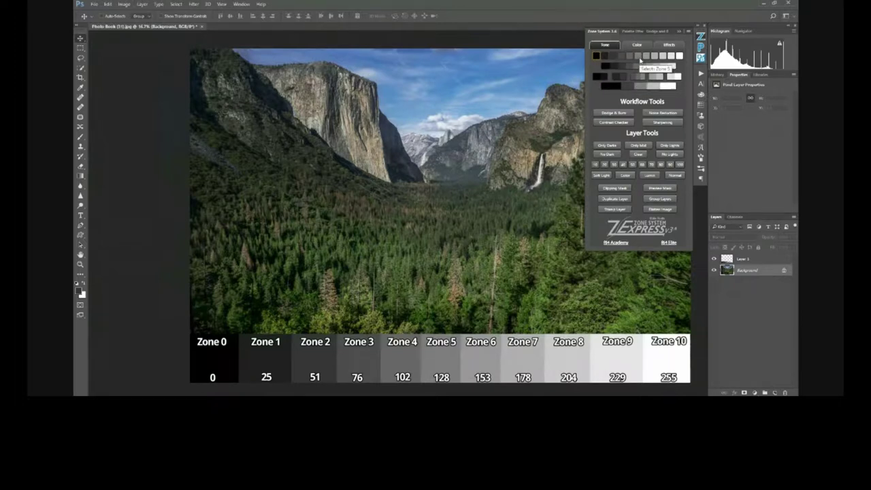
# Try a Zone 5 adjustment layer above the background and delete it again.
pyautogui.click(640, 59)
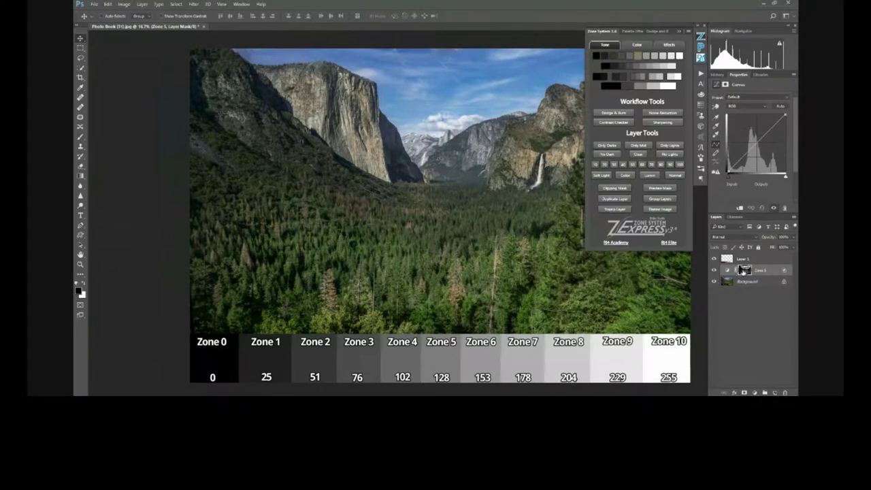
pyautogui.click(770, 276)
pyautogui.press('Delete')
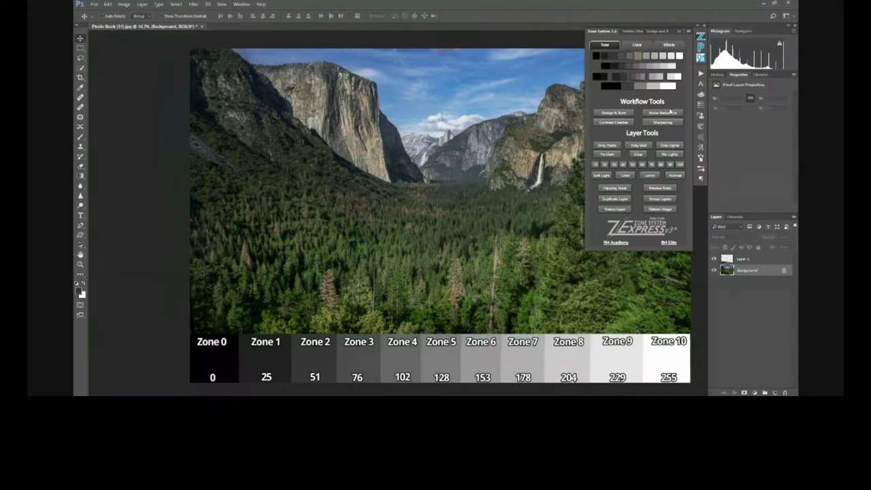
# Hide the zone chart layer and add the Condensed Tones group, inspecting its zone masks from 0-1 through 7-8.
pyautogui.click(714, 258)
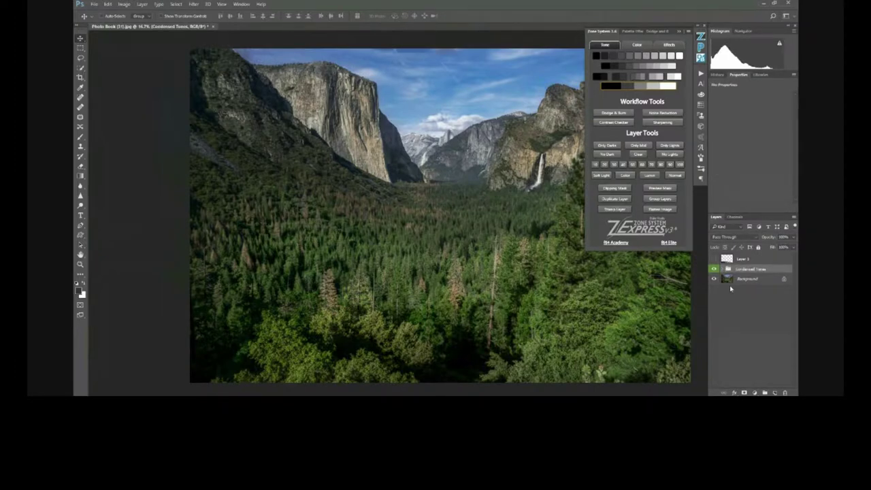
pyautogui.click(727, 270)
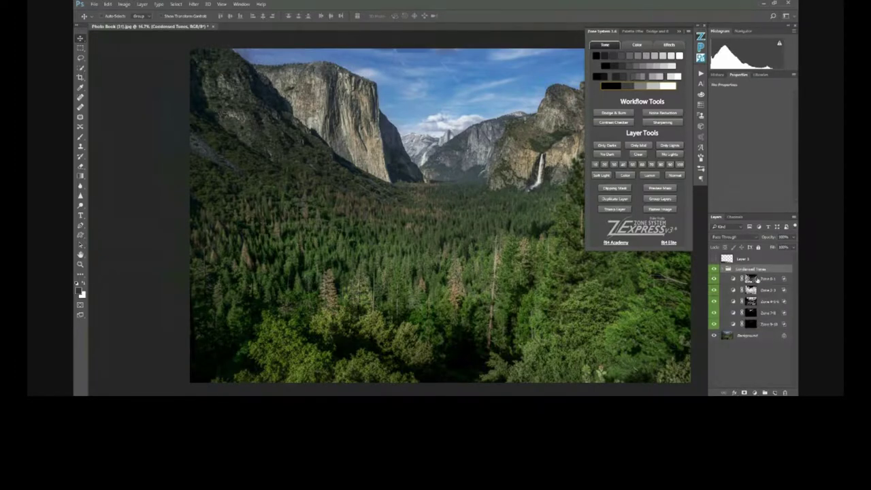
pyautogui.keyDown('alt'); pyautogui.click(756, 280); pyautogui.keyUp('alt')
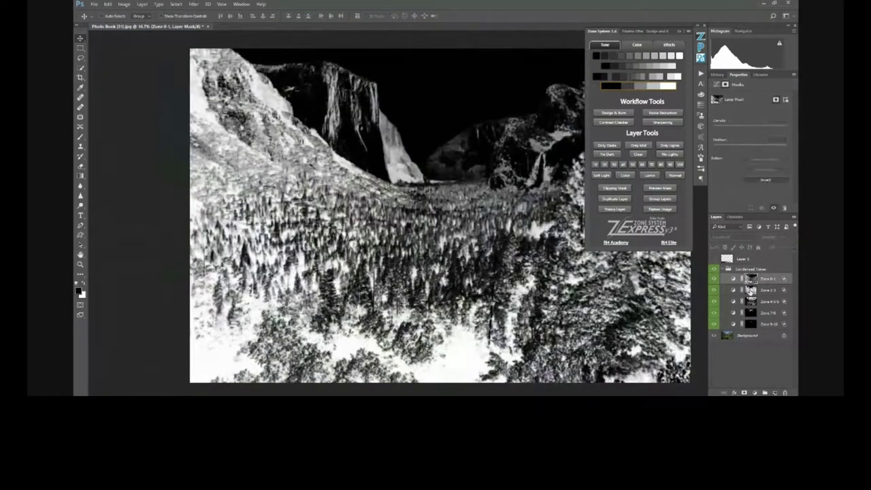
pyautogui.keyDown('alt'); pyautogui.click(750, 290); pyautogui.keyUp('alt')
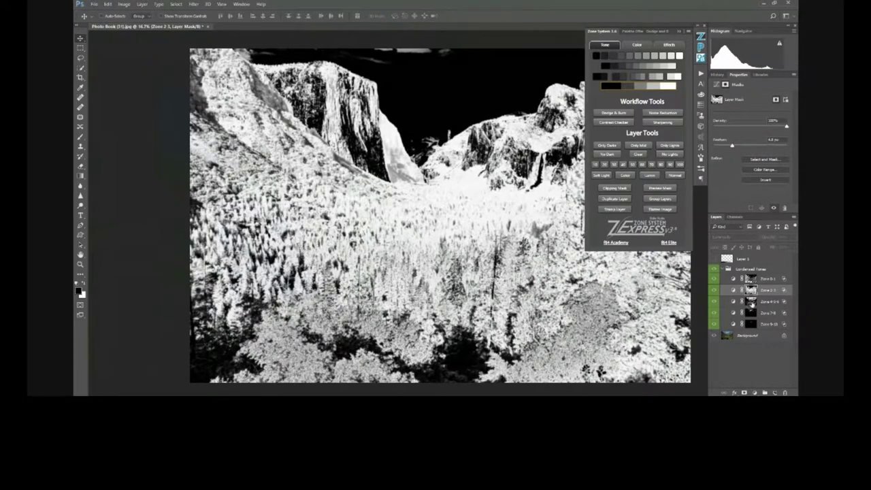
pyautogui.keyDown('alt'); pyautogui.click(751, 303); pyautogui.keyUp('alt')
pyautogui.keyDown('alt'); pyautogui.click(751, 314); pyautogui.keyUp('alt')
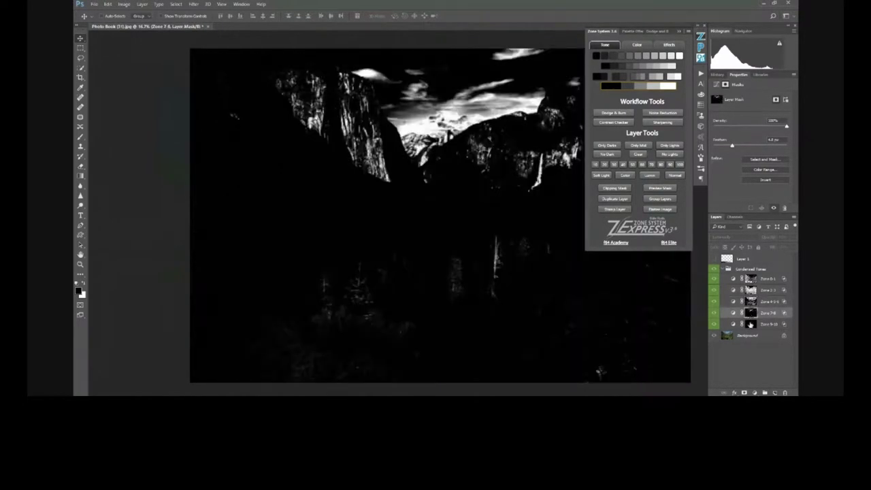
# Darken the Zone 0-1 layer by pulling its RGB curve down through an upper-midtone point, with the Zone System panel collapsed.
pyautogui.click(733, 278)
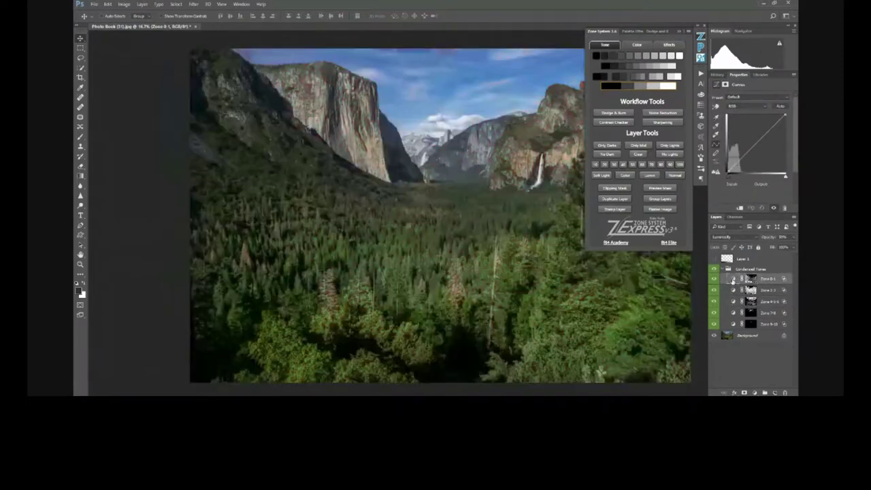
pyautogui.click(679, 32)
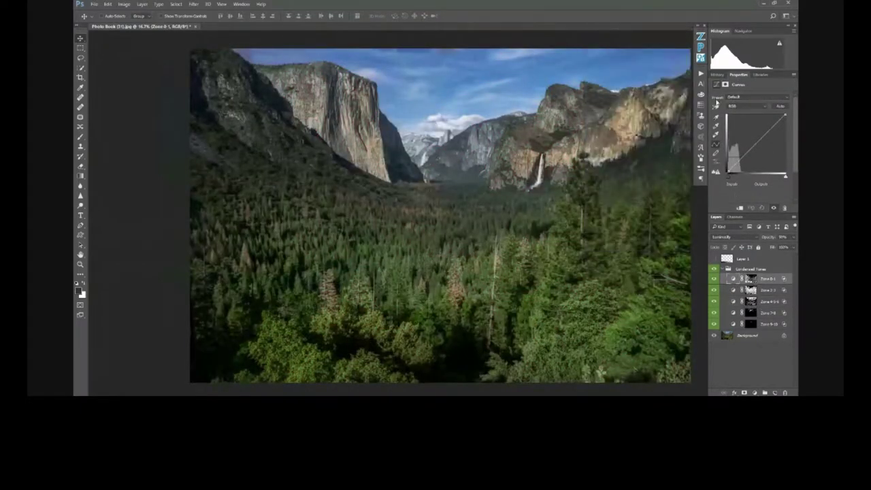
pyautogui.click(747, 159)
pyautogui.moveTo(747, 159); pyautogui.dragTo(764, 147)
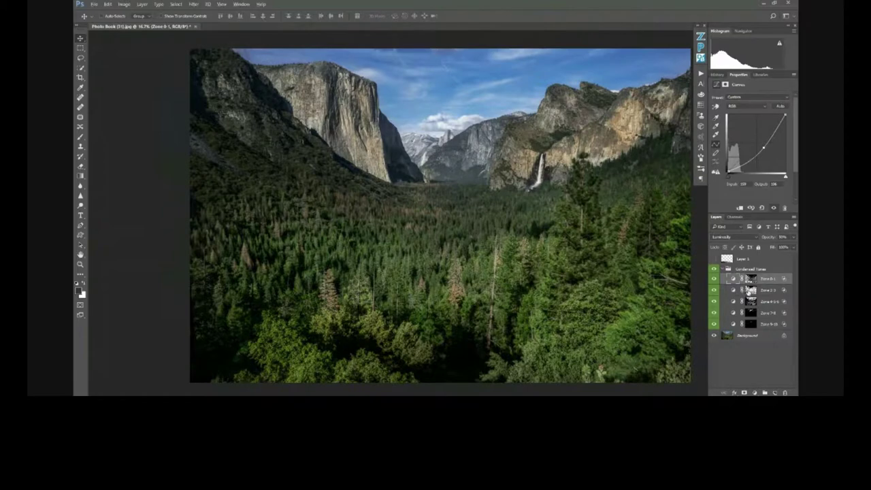
# Check the Zone 2-3 mask and shape that layer's curve into a contrast curve with lowered shadows and raised highlights.
pyautogui.keyDown('alt'); pyautogui.click(750, 291); pyautogui.keyUp('alt')
pyautogui.click(738, 291)
pyautogui.moveTo(740, 161)
pyautogui.mouseDown()
pyautogui.moveTo(741, 147)
pyautogui.moveTo(742, 158)
pyautogui.mouseUp()
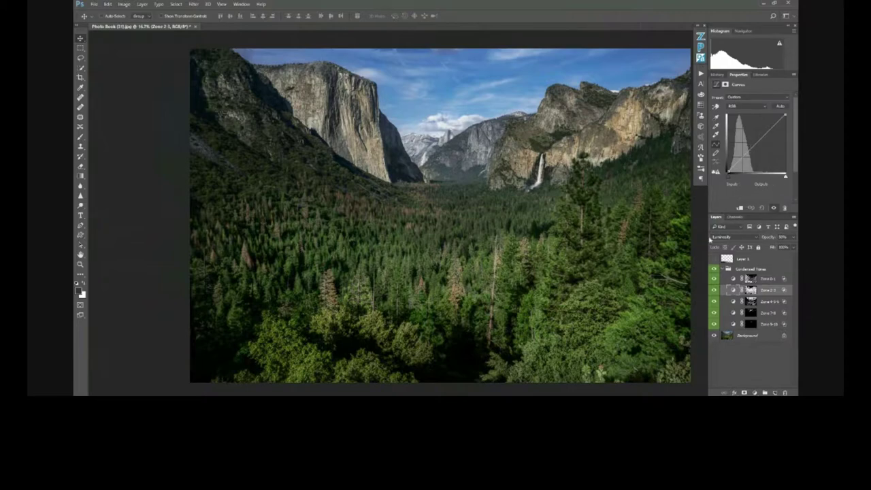
pyautogui.moveTo(754, 145); pyautogui.dragTo(770, 128)
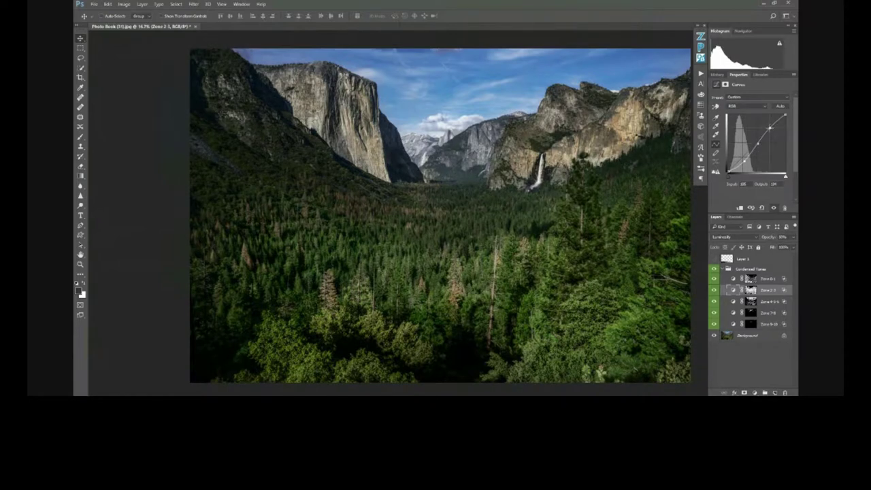
pyautogui.moveTo(744, 160); pyautogui.dragTo(746, 178)
# Check the Zone 4-5-6 mask and give that layer's curve an S-shape with slightly lowered shadows and raised highlights.
pyautogui.click(750, 302)
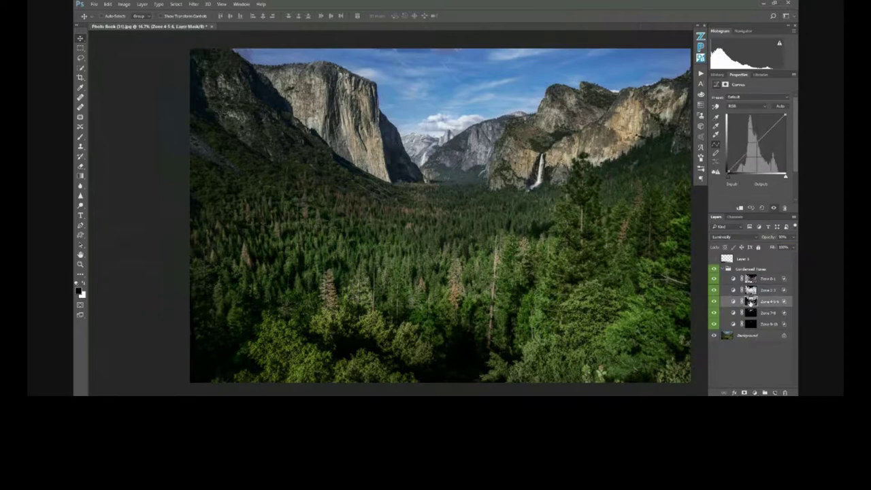
pyautogui.keyDown('alt'); pyautogui.click(750, 302); pyautogui.keyUp('alt')
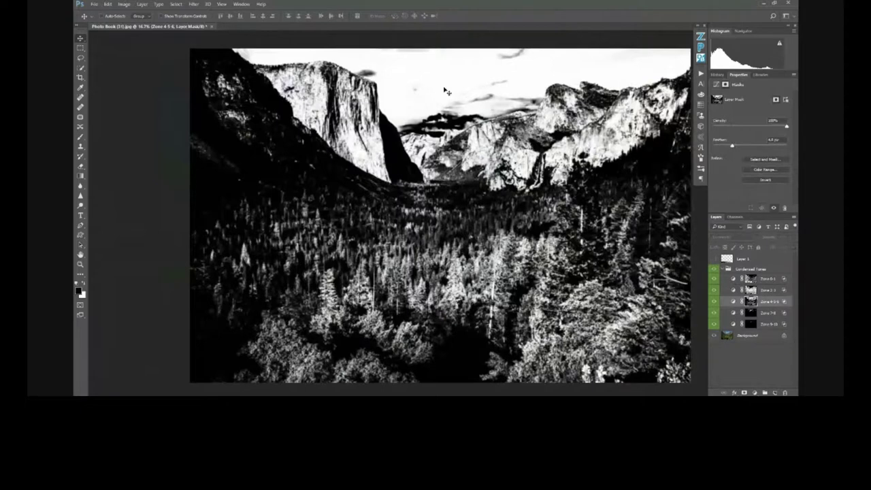
pyautogui.click(733, 302)
pyautogui.moveTo(744, 161); pyautogui.dragTo(744, 159)
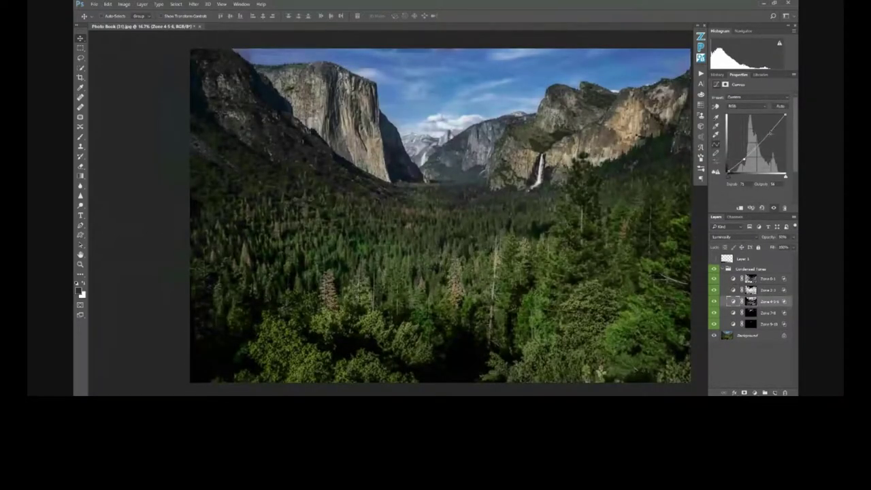
pyautogui.moveTo(768, 133); pyautogui.dragTo(770, 121)
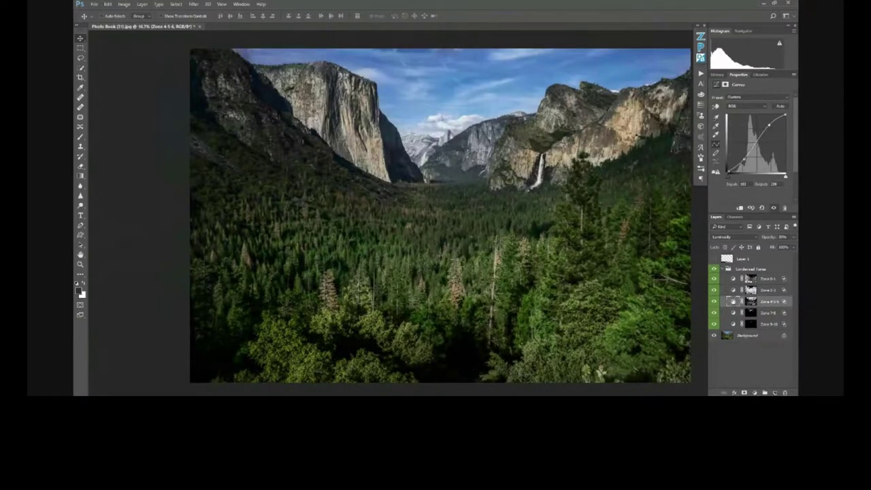
# Paint black on the Zone 4-5-6 mask over the forest and nearby cliffs with an enlarged brush, and check the mask.
pyautogui.click(749, 301)
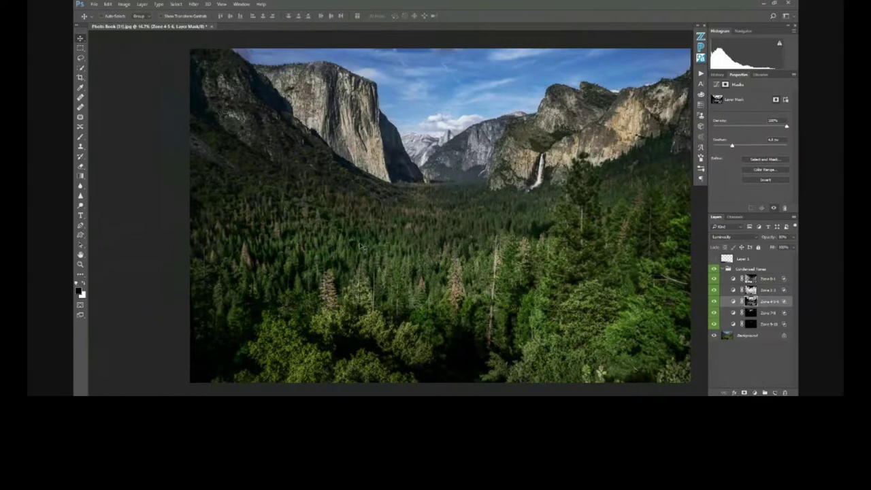
pyautogui.press('b')
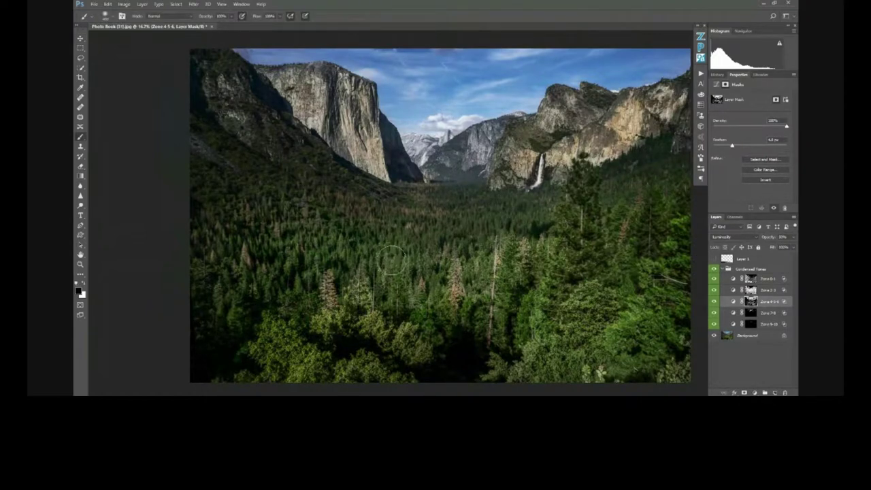
pyautogui.press(']')
pyautogui.press(']')
pyautogui.press(']')
pyautogui.press(']')
pyautogui.press(']')
pyautogui.press(']')
pyautogui.press(']')
pyautogui.press(']')
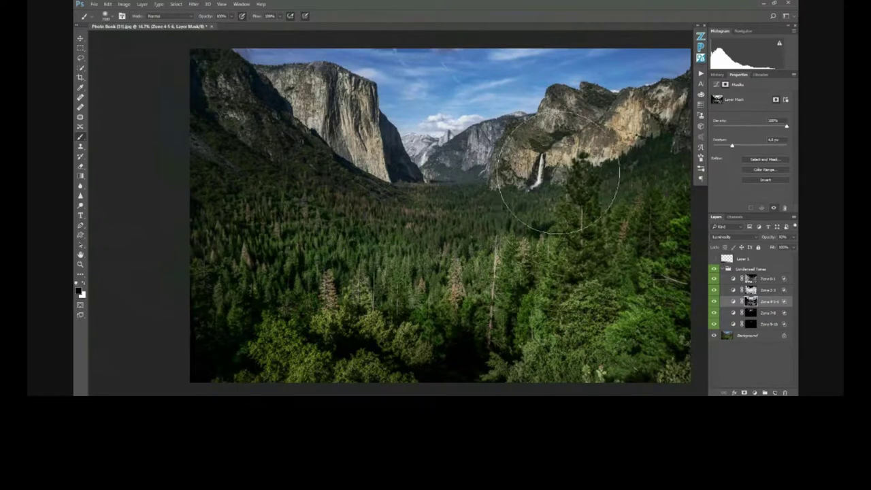
pyautogui.hotkey('ctrl', 'i')
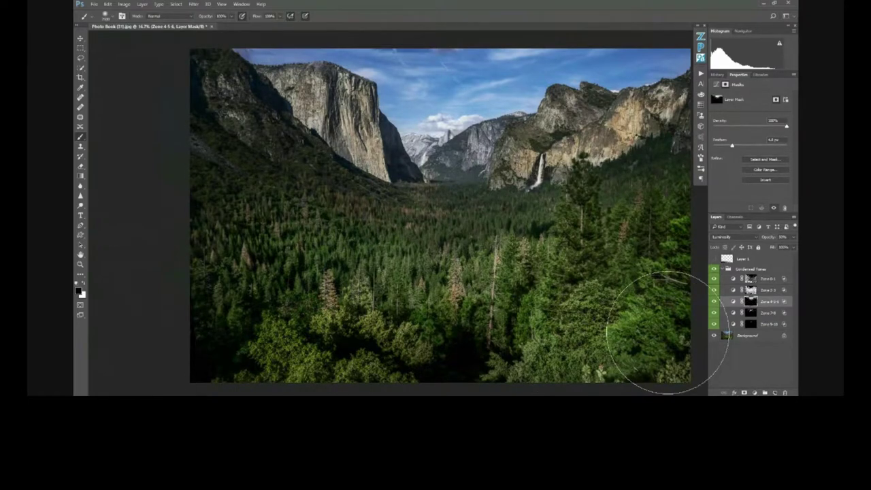
pyautogui.keyDown('alt'); pyautogui.click(750, 305); pyautogui.keyUp('alt')
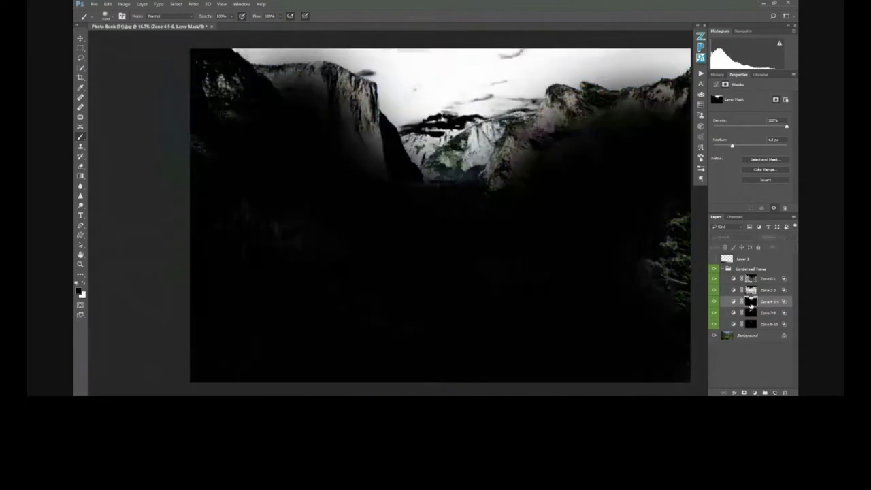
pyautogui.keyDown('alt'); pyautogui.click(750, 305); pyautogui.keyUp('alt')
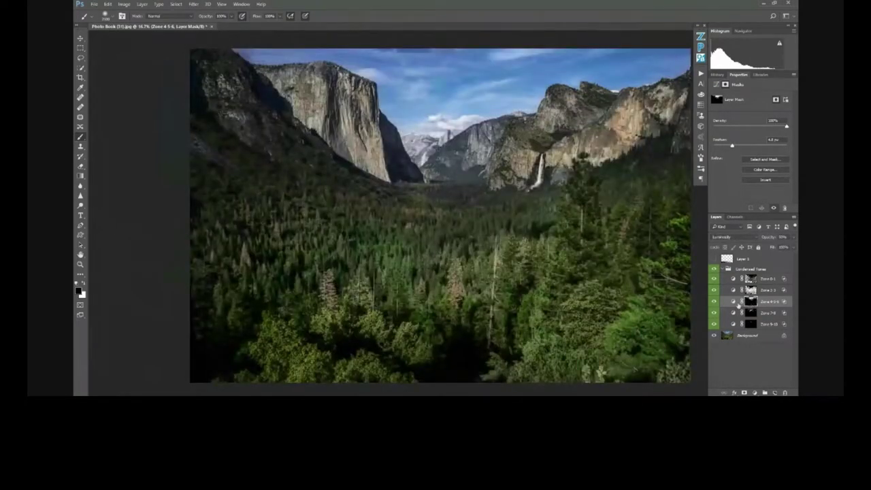
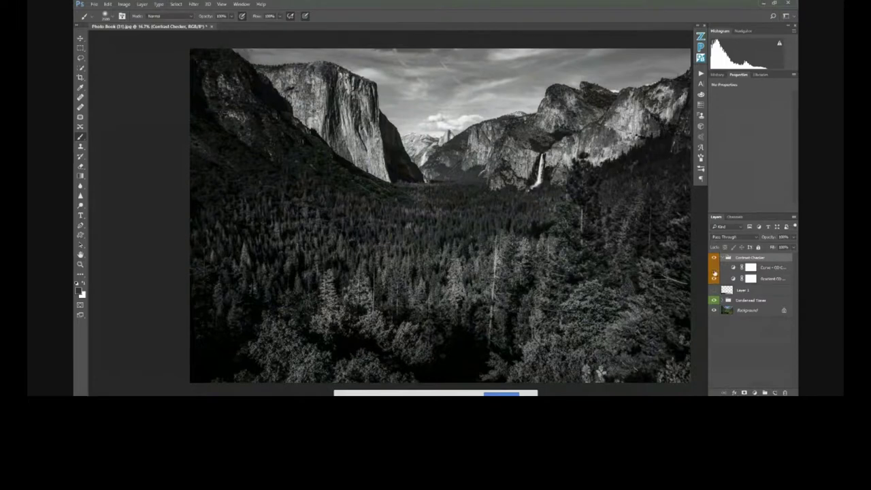
# Compare the image with and without the Contrast Checker's gradient map, and set that map to the Black, White preset.
pyautogui.click(713, 278)
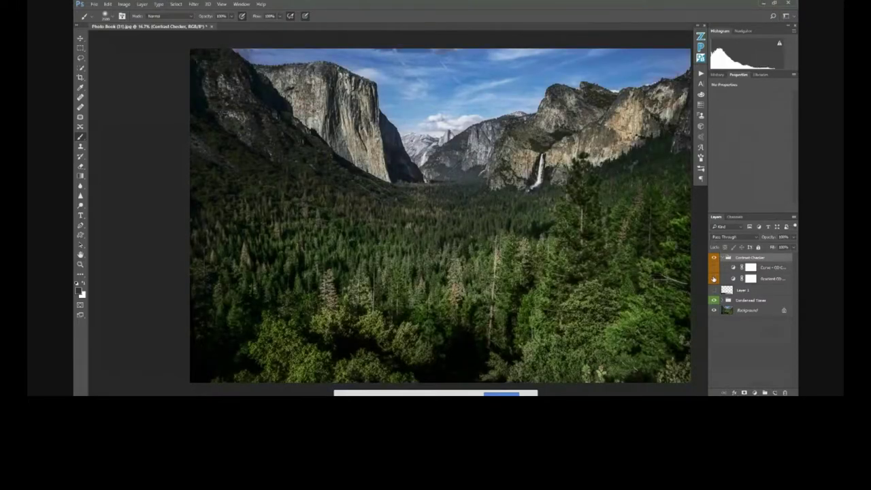
pyautogui.click(714, 278)
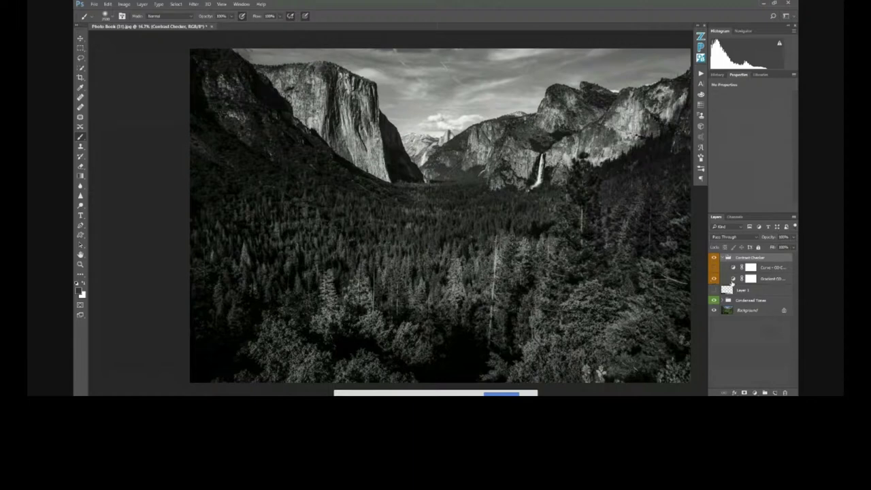
pyautogui.click(732, 278)
pyautogui.click(738, 102)
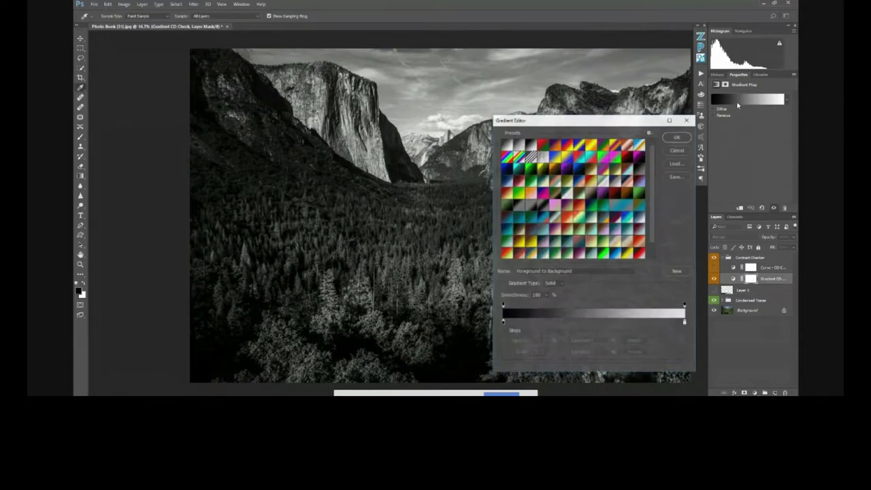
pyautogui.moveTo(578, 121); pyautogui.dragTo(225, 97)
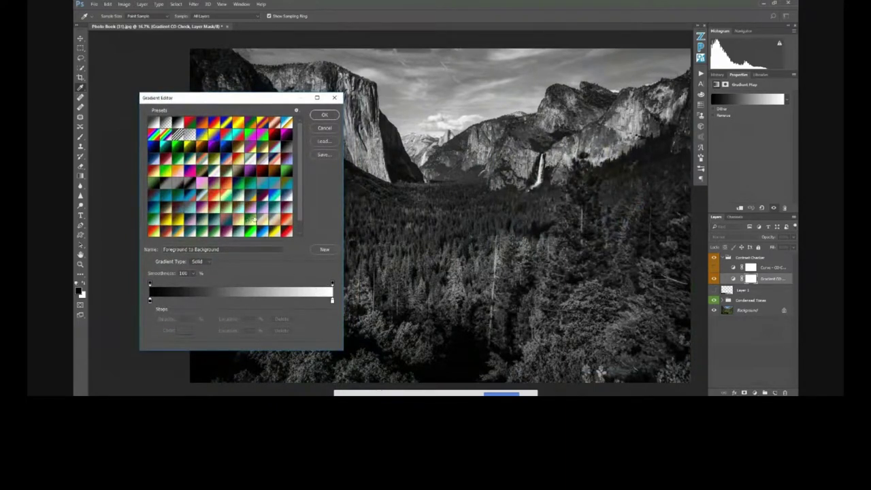
pyautogui.click(216, 221)
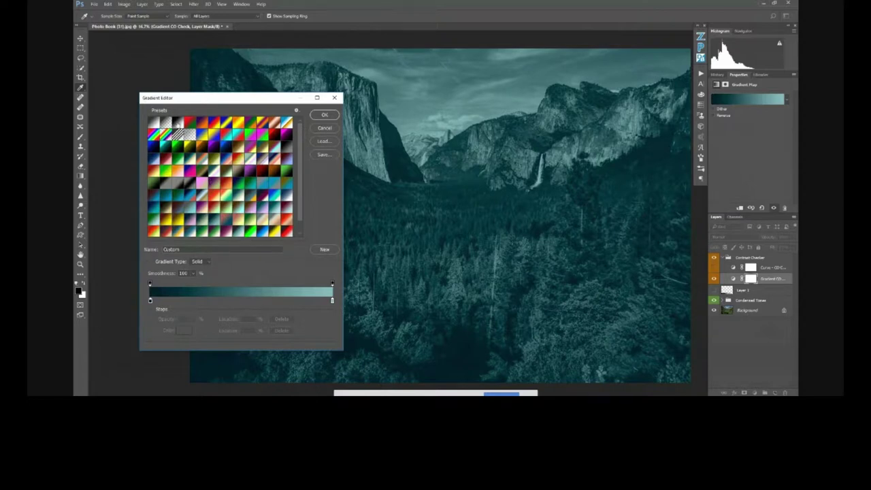
pyautogui.click(177, 123)
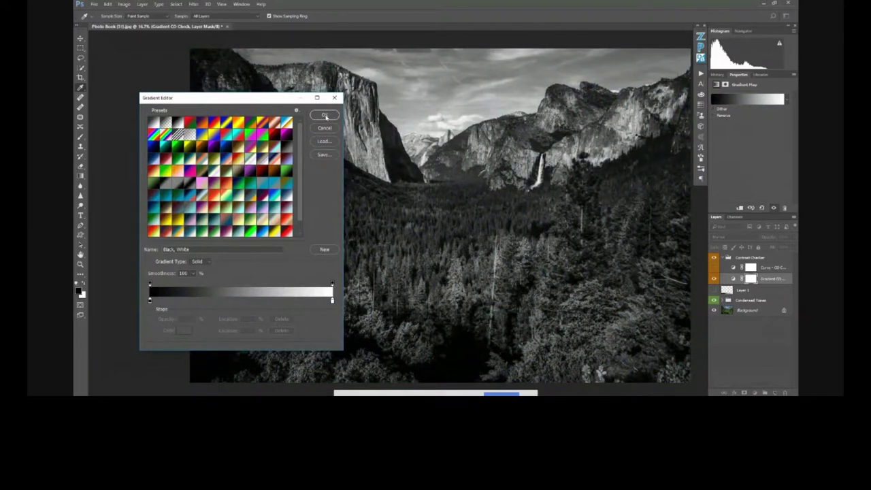
pyautogui.click(325, 117)
# Compare the black-and-white view with and without the Condensed Tones group.
pyautogui.click(714, 300)
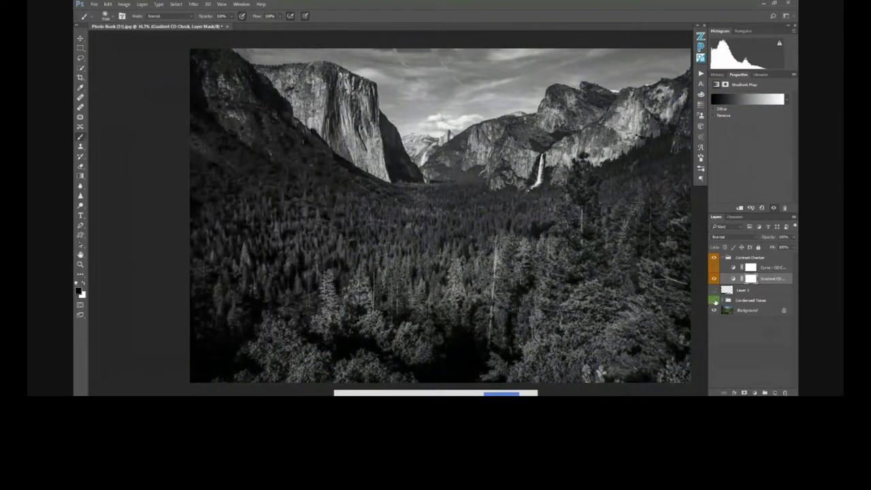
pyautogui.click(714, 300)
pyautogui.click(714, 301)
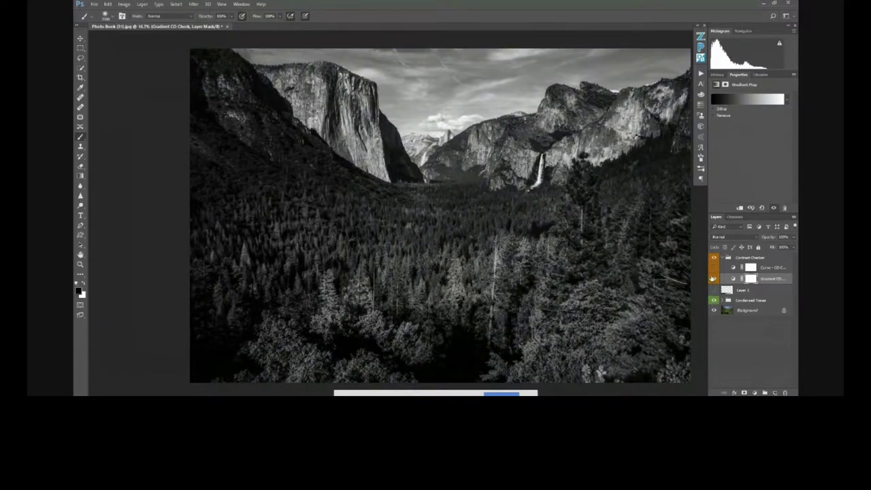
# Compare the photo with and without the Condensed Tones group, in both black and white and colour.
pyautogui.click(715, 301)
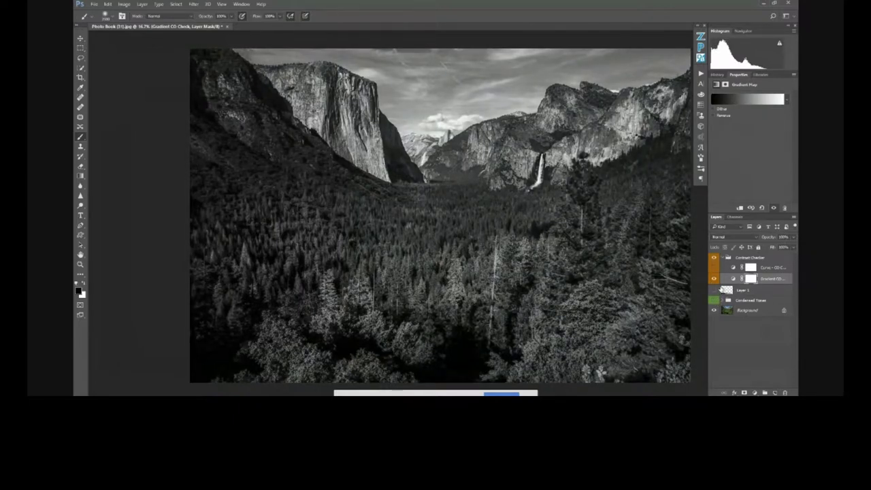
pyautogui.click(714, 278)
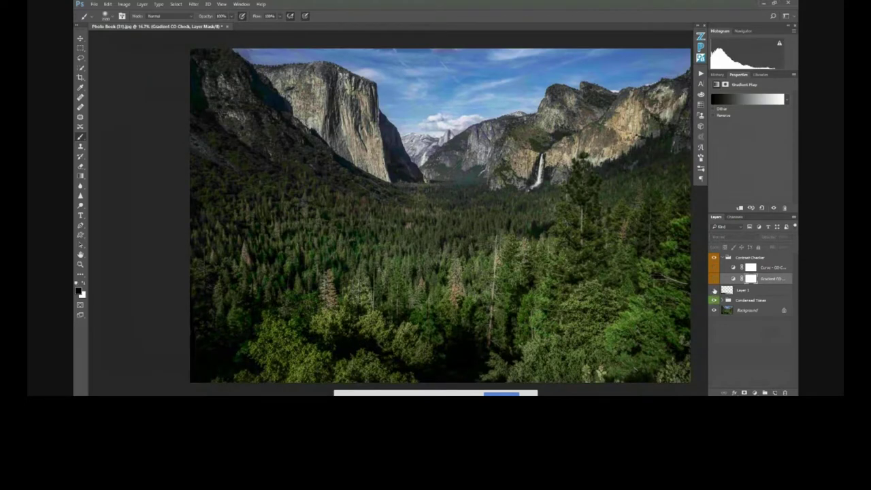
pyautogui.click(714, 300)
pyautogui.click(714, 299)
pyautogui.click(713, 279)
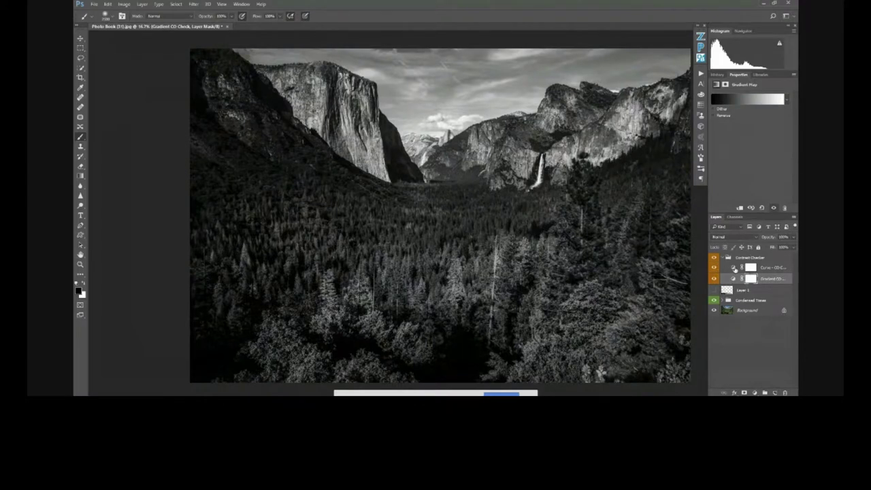
# Raise the shadows of the Contrast Checker's curve by sampling the dark slope beneath El Capitan with the on-image adjustment tool.
pyautogui.click(735, 269)
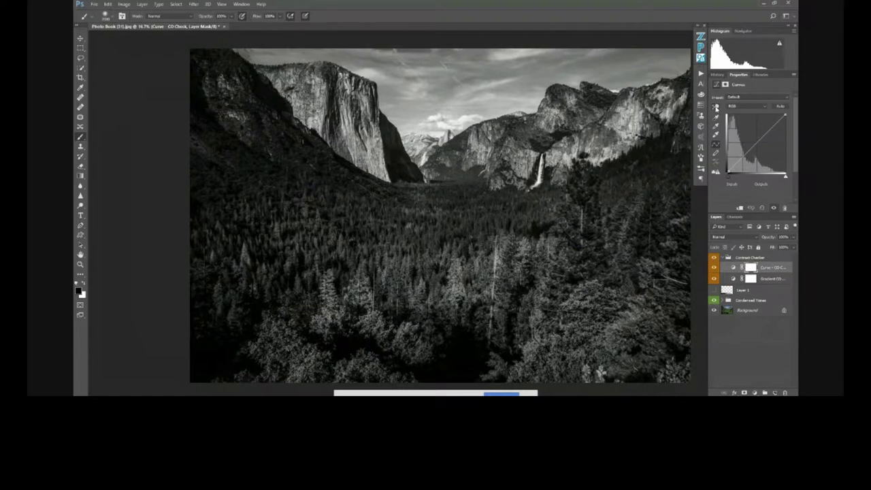
pyautogui.click(715, 106)
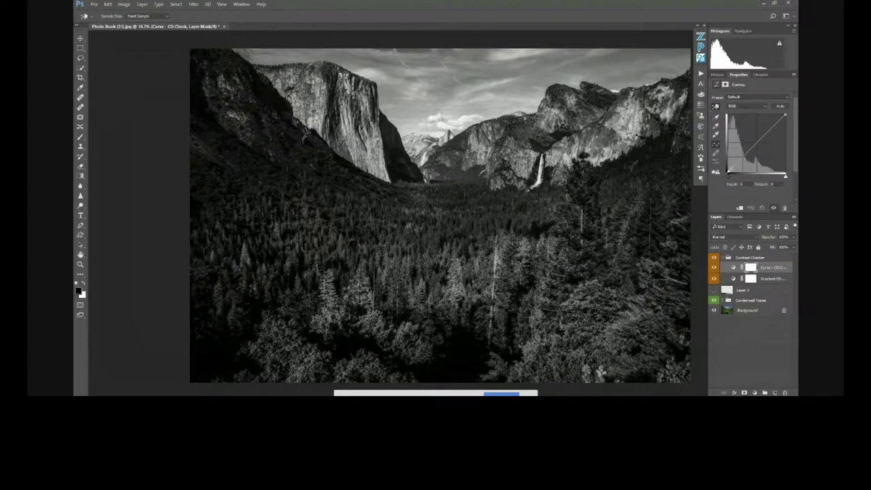
pyautogui.moveTo(303, 136); pyautogui.dragTo(302, 134)
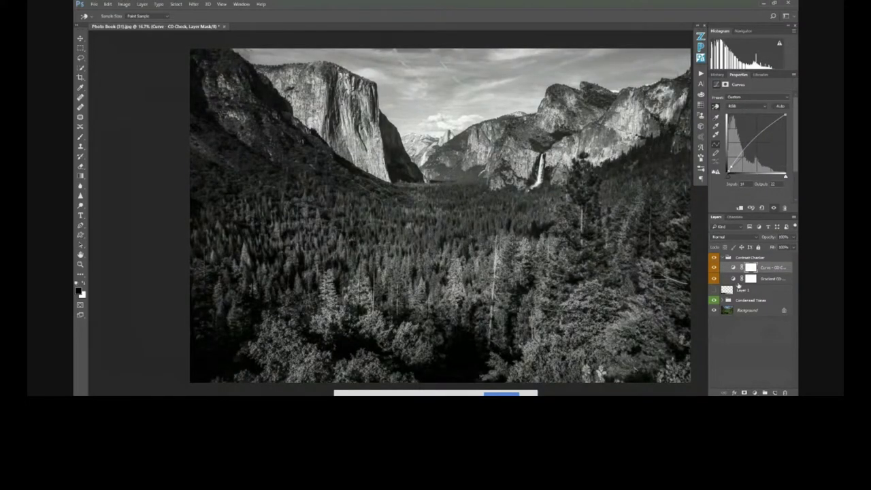
# Hide the Contrast Checker's gradient map and compare the colour photo with and without the curve.
pyautogui.click(715, 278)
pyautogui.click(714, 268)
pyautogui.click(713, 267)
pyautogui.click(714, 267)
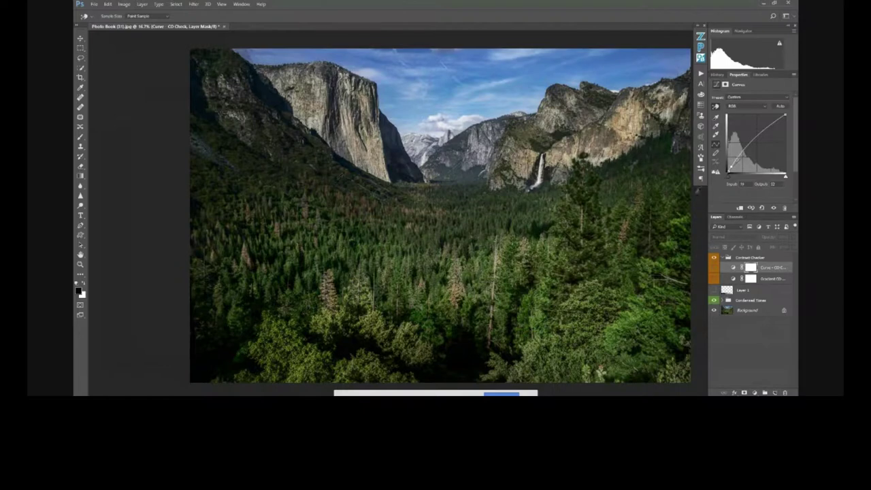
# Show the Contrast Checker's curve, pull its midtones down towards the diagonal, and set its shadow point to input 12, output 17.
pyautogui.click(714, 267)
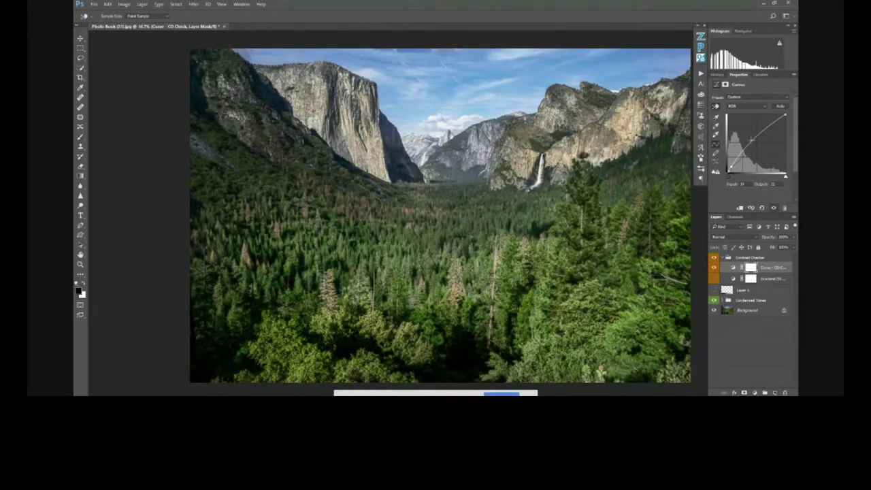
pyautogui.moveTo(752, 139); pyautogui.dragTo(753, 144)
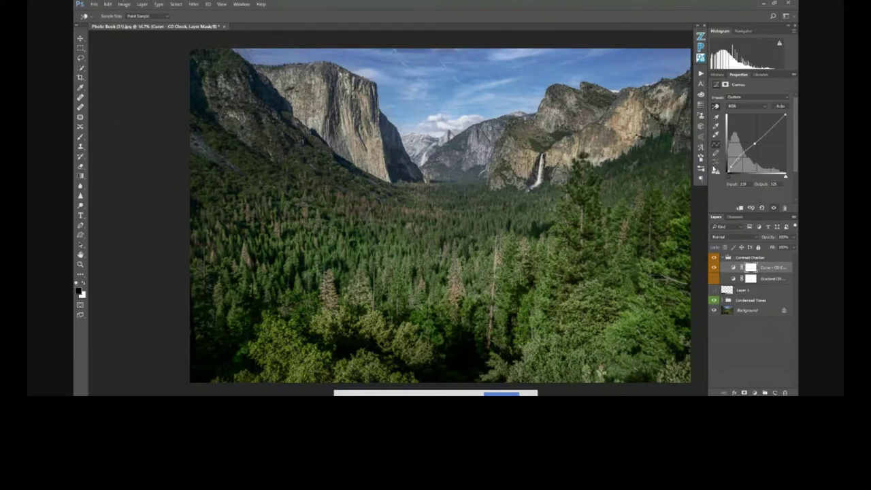
pyautogui.moveTo(730, 167); pyautogui.dragTo(729, 166)
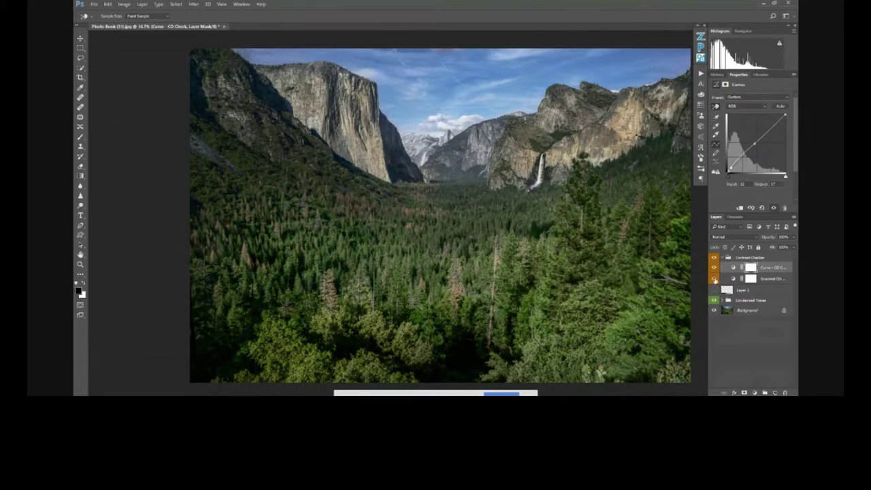
# Examine the adjusted curve in black and white, and compare the colour photo with and without the Contrast Checker while Condensed Tones is hidden.
pyautogui.click(714, 279)
pyautogui.click(714, 278)
pyautogui.click(713, 278)
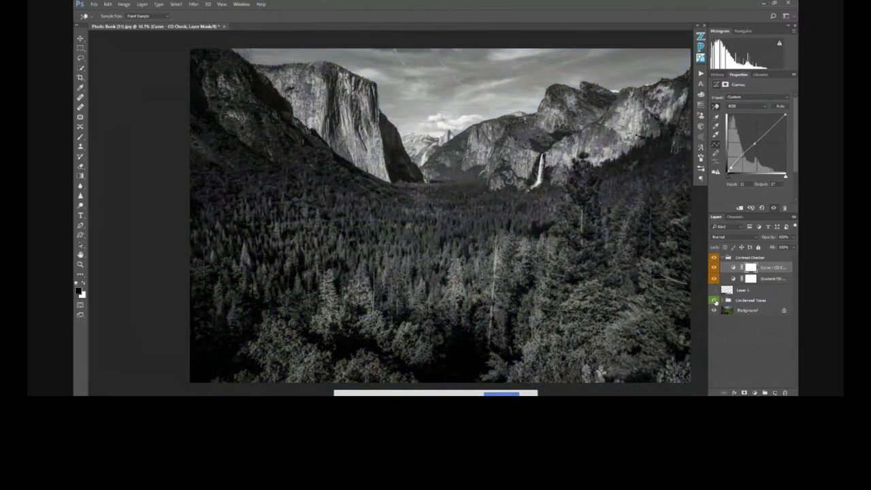
pyautogui.click(713, 277)
pyautogui.click(713, 259)
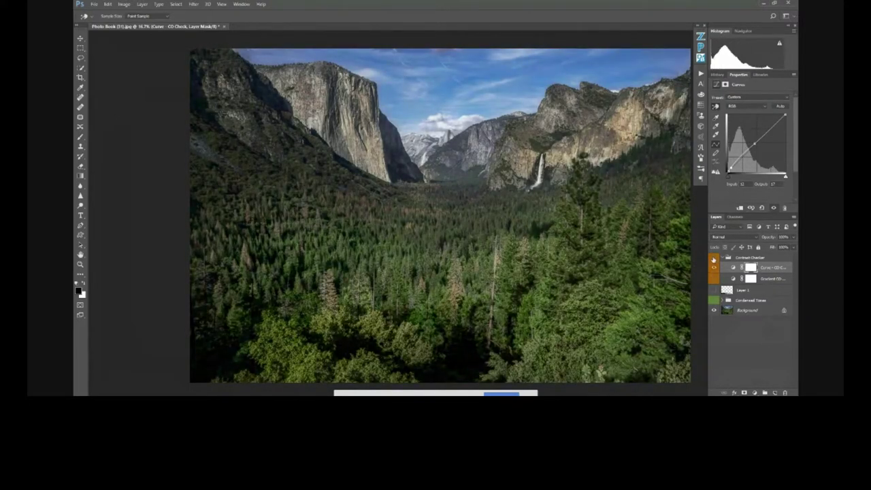
pyautogui.click(713, 259)
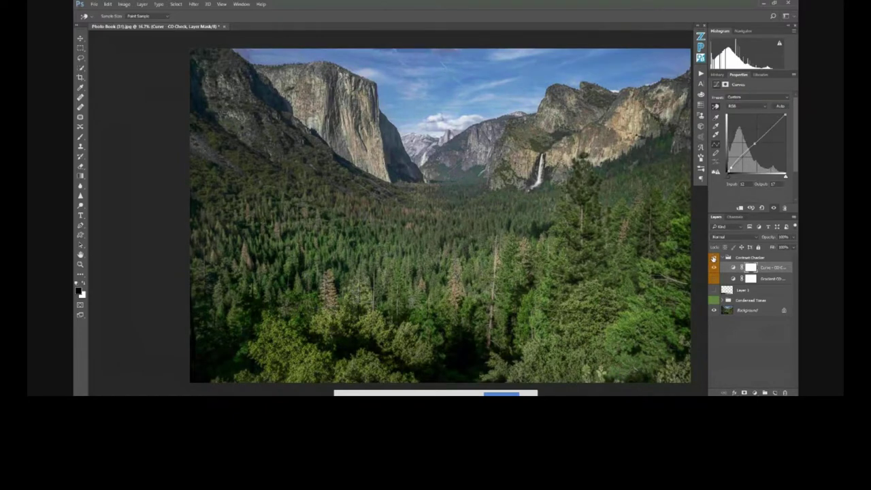
# Delete the Contrast Checker group, Layer 1 and the Condensed Tones group, keeping only the Background.
pyautogui.click(739, 259)
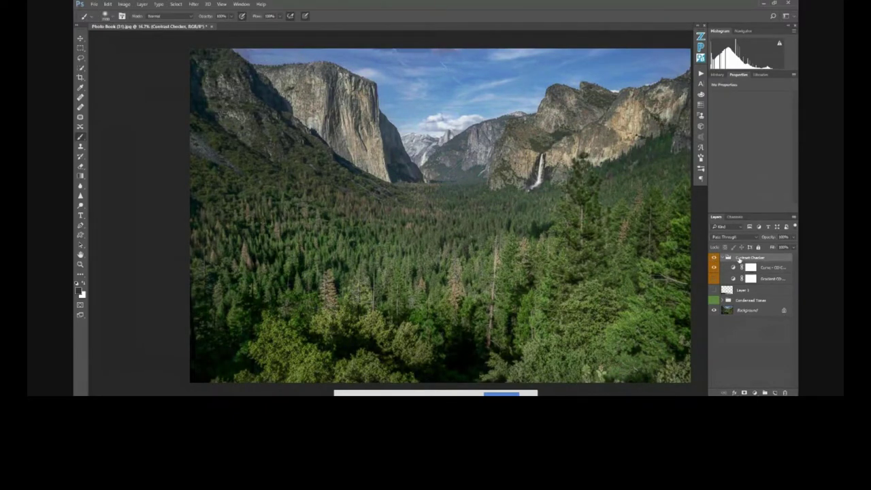
pyautogui.press('Delete')
pyautogui.press('Delete')
pyautogui.press('Delete')
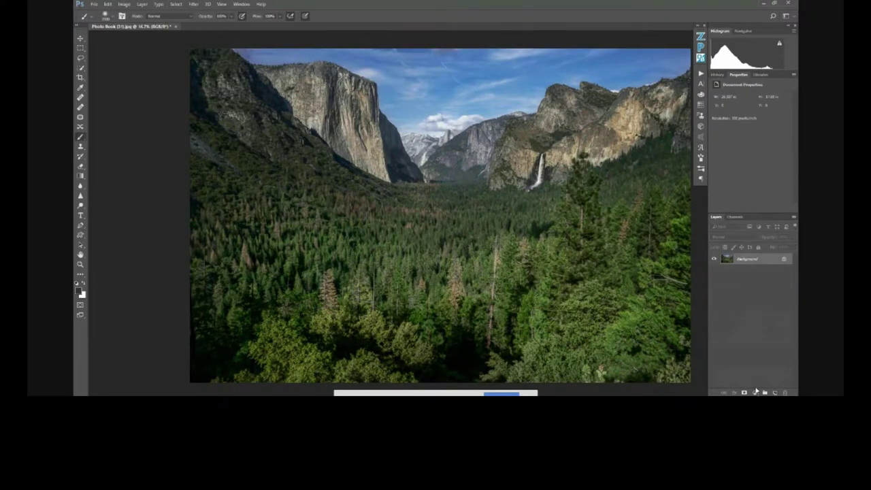
# Flatten the photo's contrast with two stacked Brightness/Contrast adjustments at contrast -50, merged into the Background.
pyautogui.click(755, 391)
pyautogui.click(746, 255)
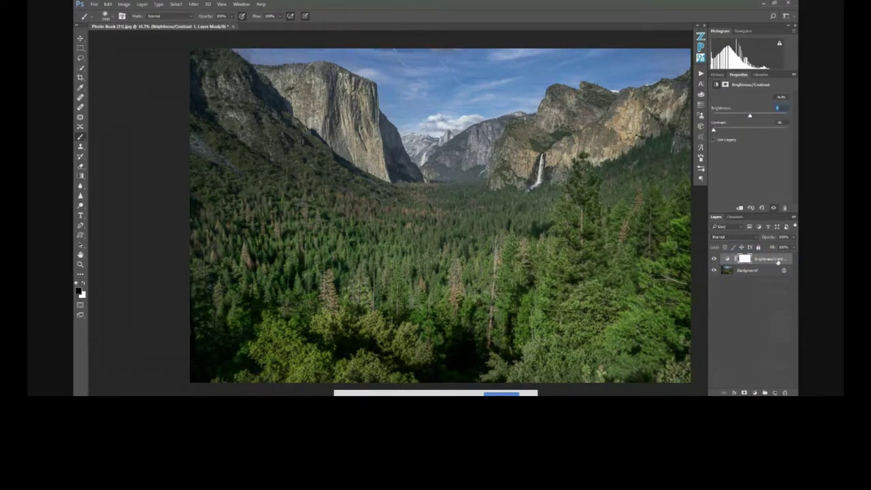
pyautogui.hotkey('ctrl', 'j')
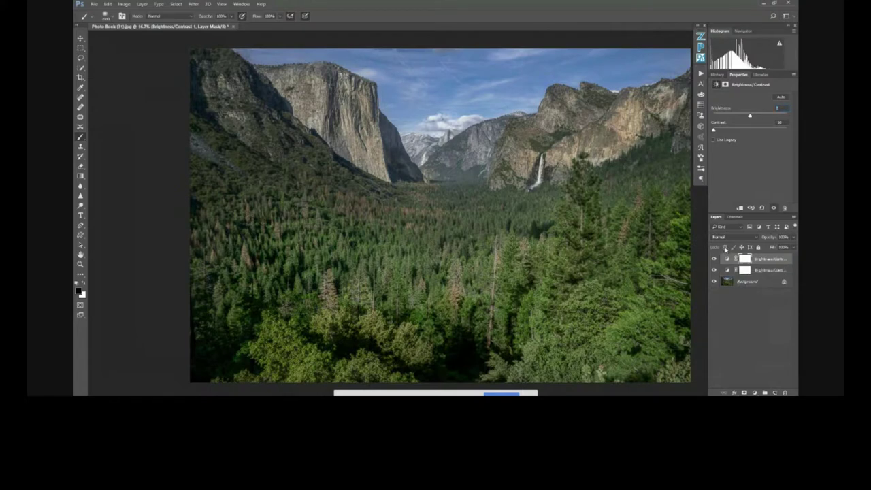
pyautogui.press('Delete')
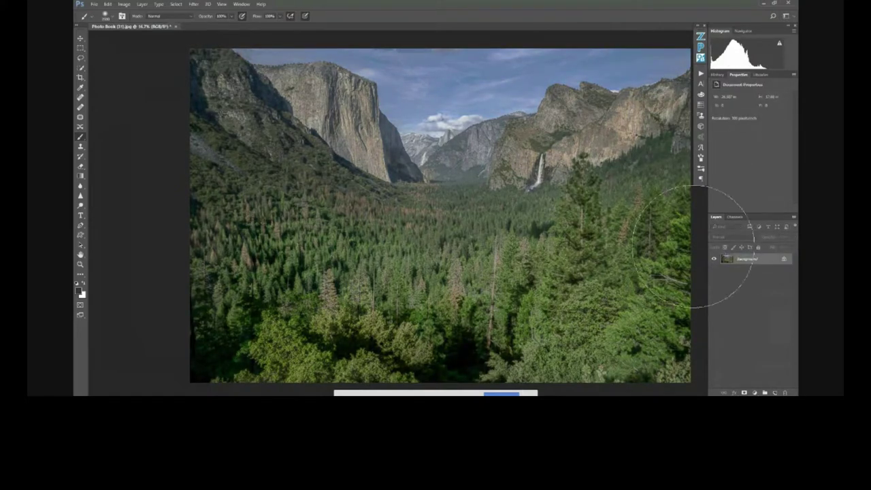
# Add a new Contrast Checker group above the Background with the Zone System Express workflow tools.
pyautogui.click(701, 36)
pyautogui.click(613, 122)
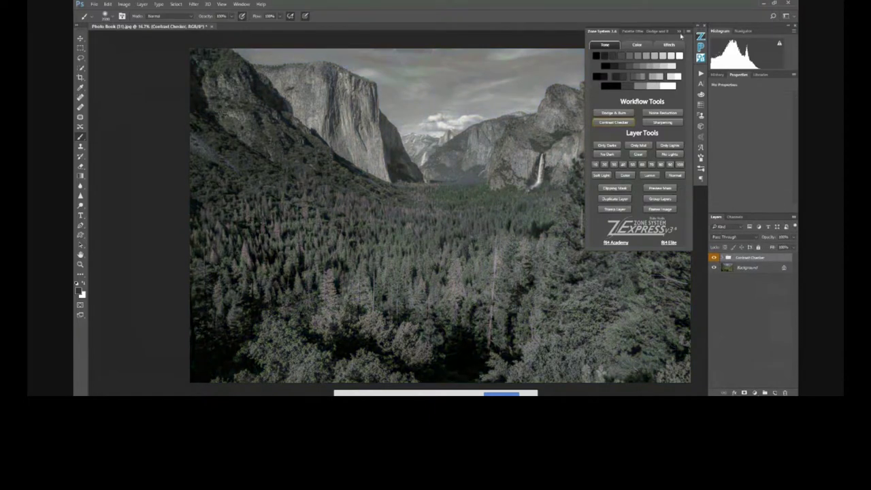
pyautogui.click(679, 32)
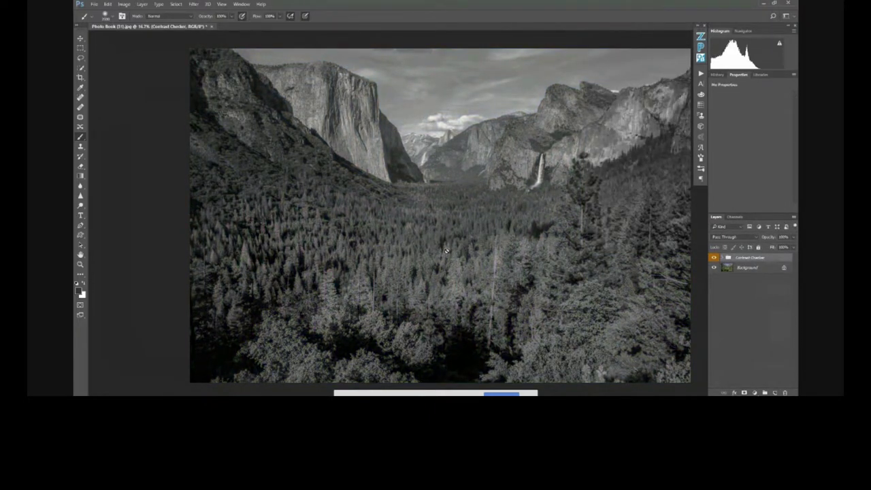
# Give the new Contrast Checker's curve a strong S-shape by lowering the shadows and raising the highlights.
pyautogui.click(722, 258)
pyautogui.click(731, 269)
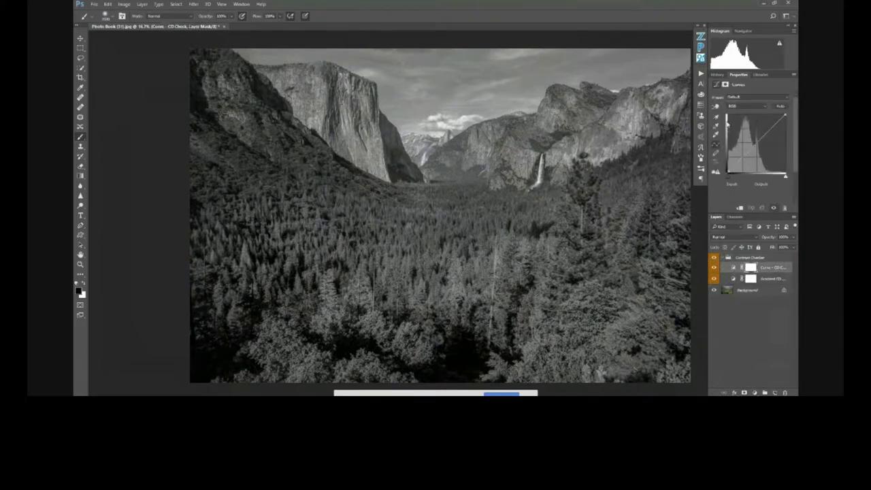
pyautogui.click(715, 106)
pyautogui.moveTo(755, 143); pyautogui.dragTo(744, 162)
pyautogui.moveTo(770, 133); pyautogui.dragTo(766, 125)
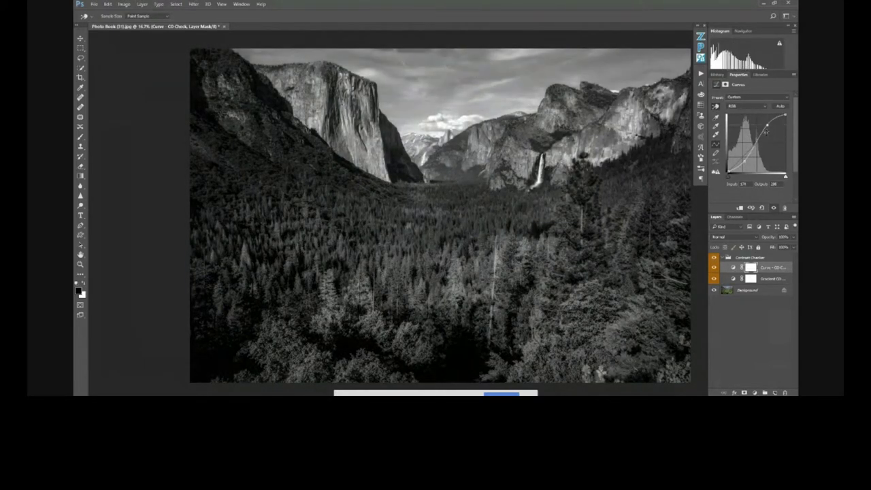
# Compare the photo with and without the S-shaped curve, in both colour and black and white.
pyautogui.click(713, 280)
pyautogui.click(713, 269)
pyautogui.click(713, 268)
pyautogui.click(713, 268)
pyautogui.click(714, 269)
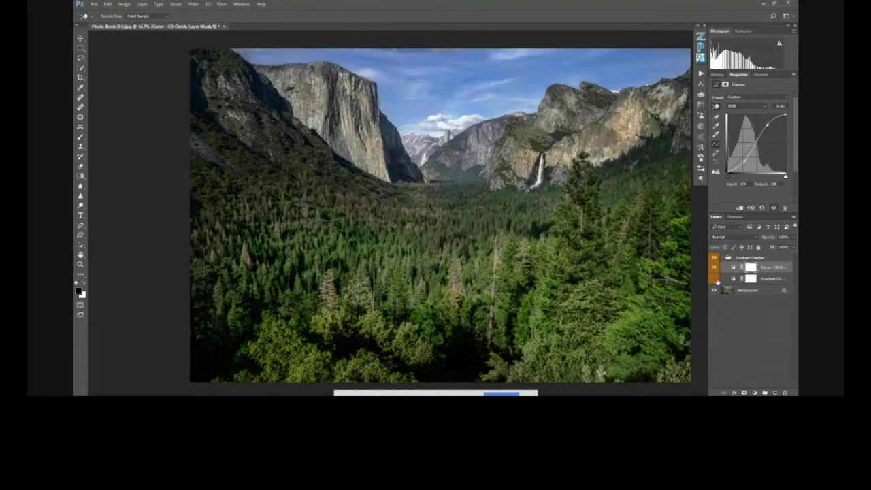
pyautogui.click(713, 279)
pyautogui.click(714, 268)
pyautogui.click(713, 269)
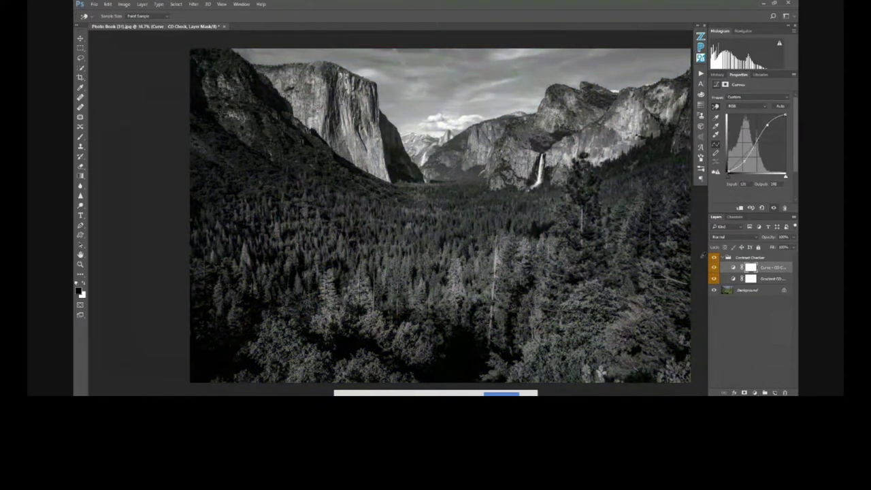
pyautogui.click(714, 279)
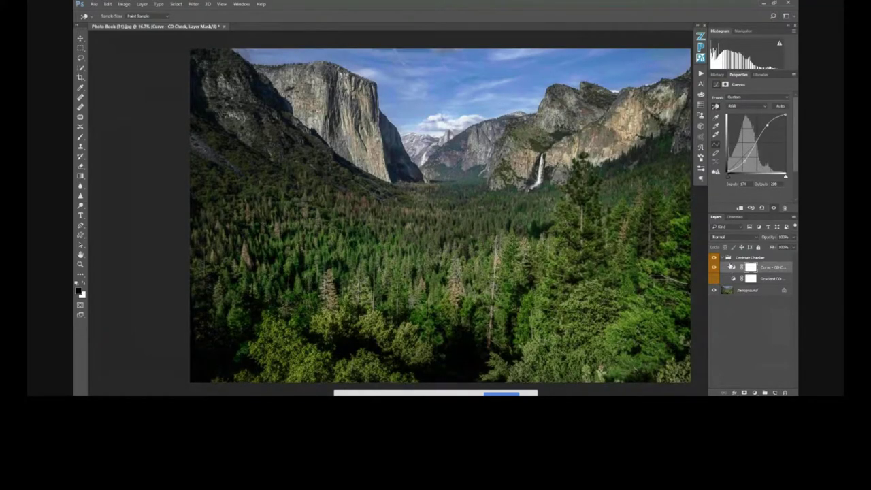
# Set the Contrast Checker curve's blend mode to Luminosity and compare the colour photo with and without it.
pyautogui.click(731, 266)
pyautogui.press('b')
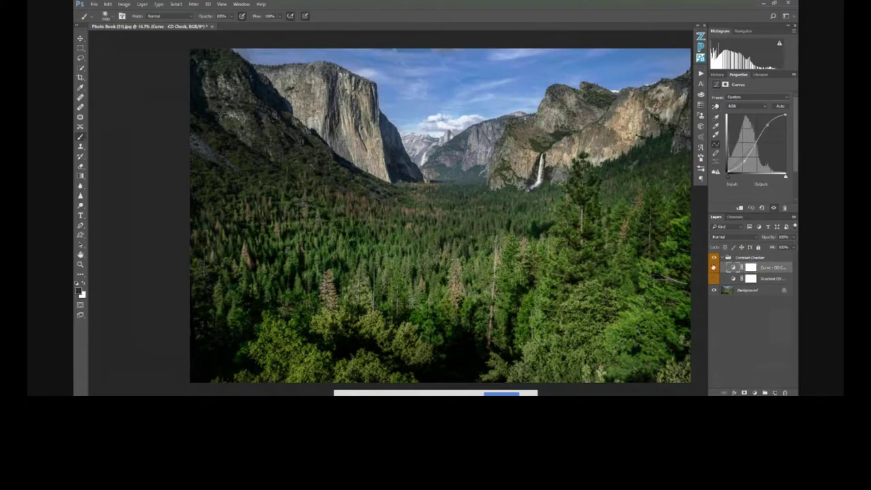
pyautogui.click(713, 268)
pyautogui.click(737, 238)
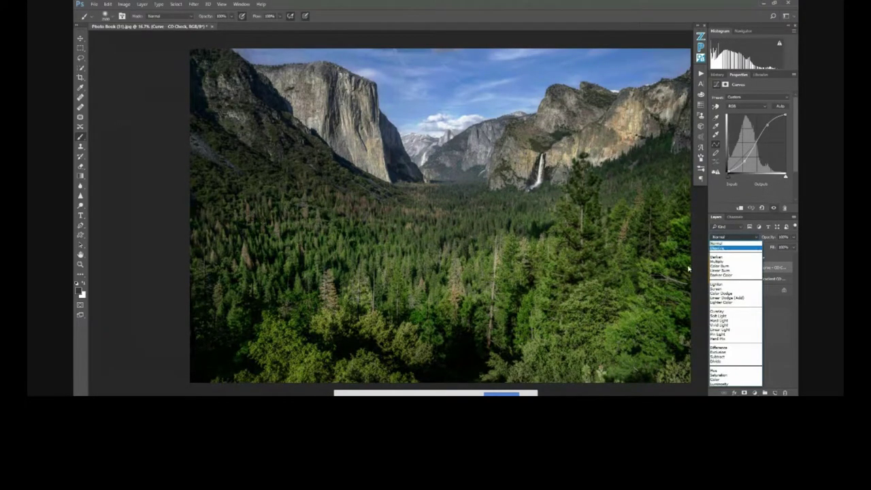
pyautogui.click(714, 386)
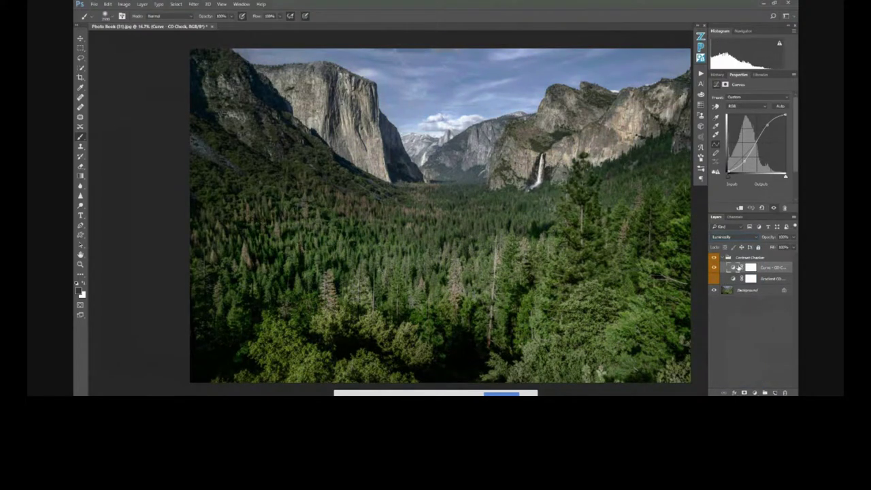
pyautogui.click(714, 269)
pyautogui.click(714, 268)
# Switch the curve's blend mode between Normal and Luminosity to compare their colour saturation, finishing on Normal.
pyautogui.click(724, 238)
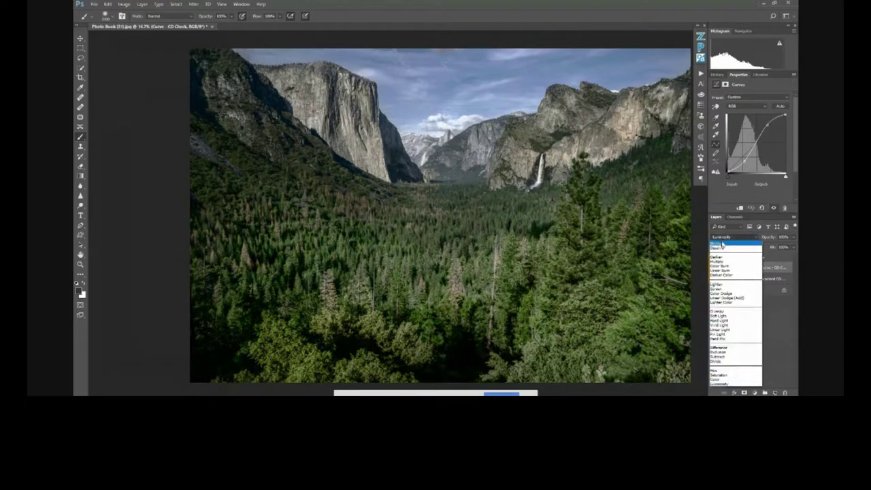
pyautogui.click(723, 243)
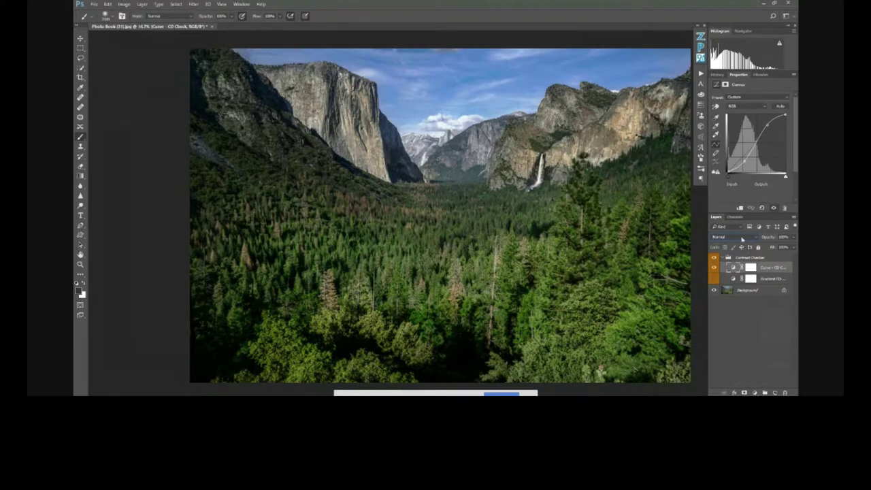
pyautogui.click(741, 238)
pyautogui.click(718, 385)
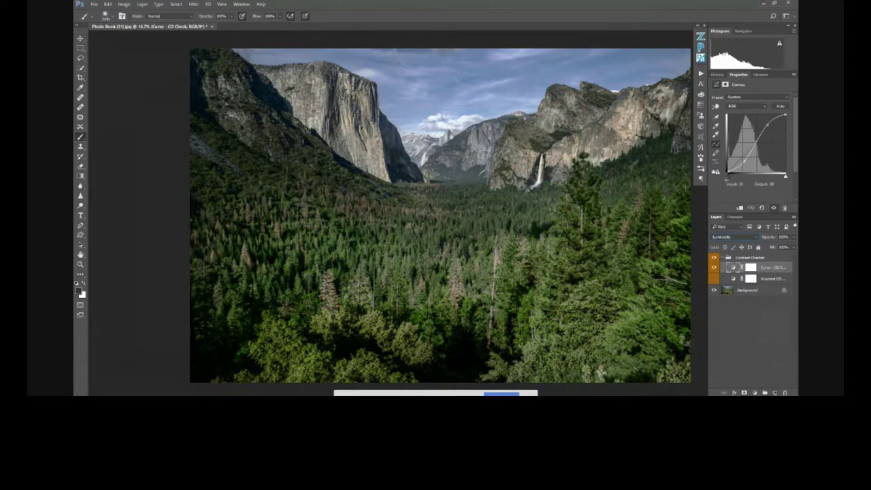
pyautogui.click(725, 238)
pyautogui.click(725, 244)
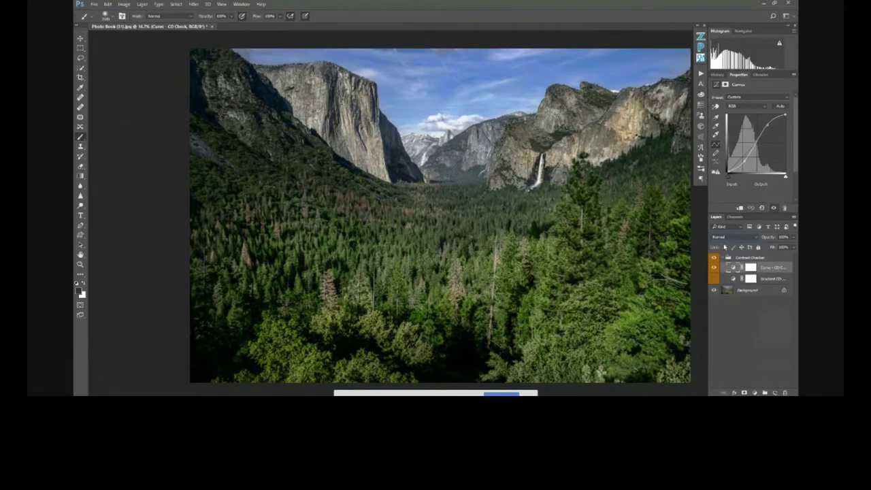
# Compare the colour photo with and without the Normal-mode curve, and show the gradient map for a black-and-white check.
pyautogui.click(715, 268)
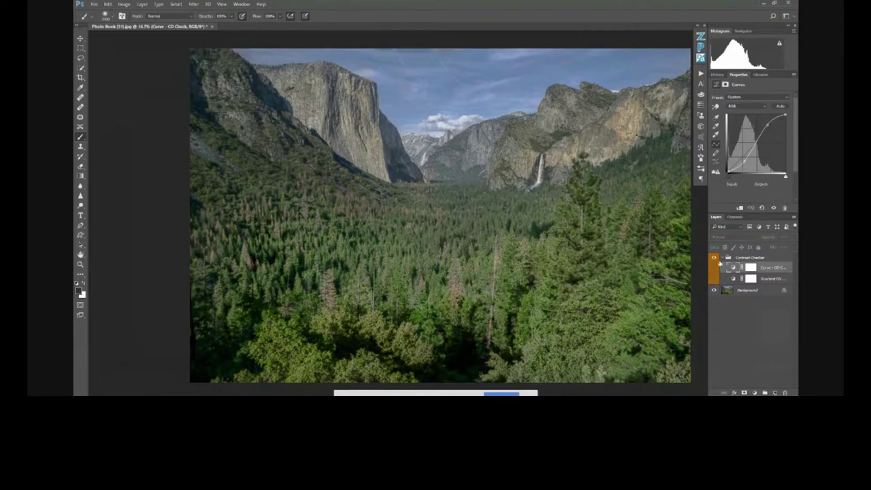
pyautogui.click(714, 269)
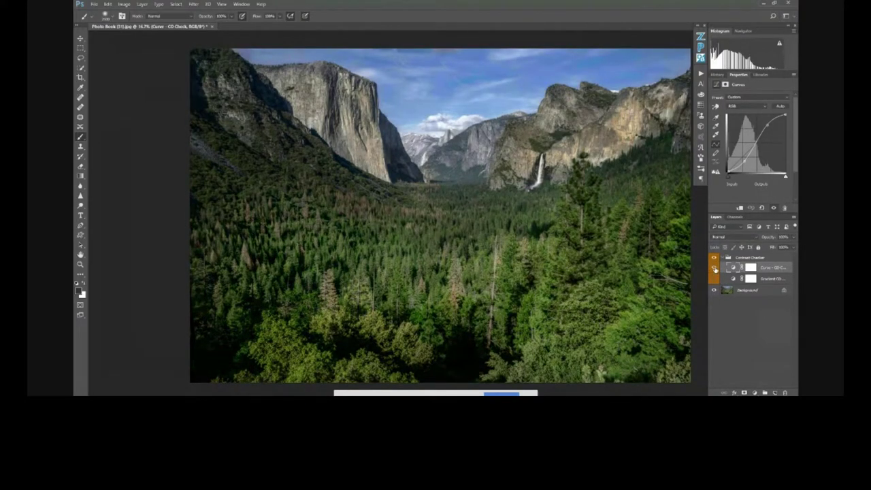
pyautogui.click(713, 279)
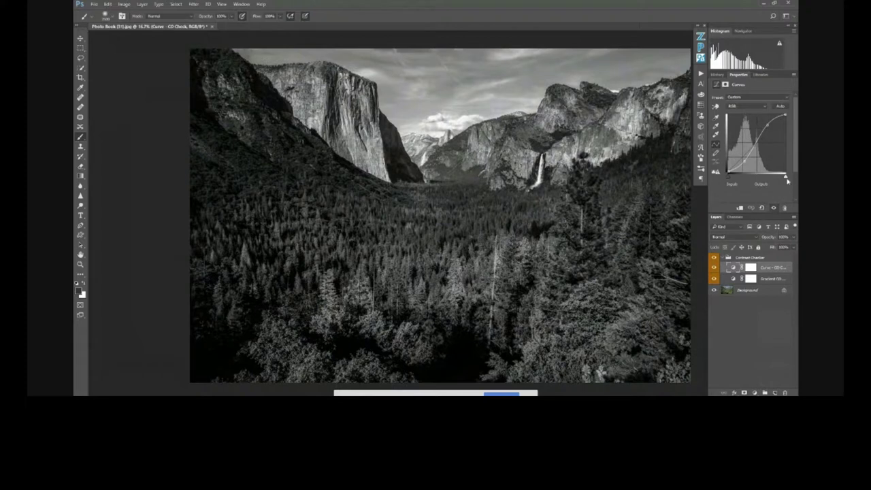
# Pull the Contrast Checker curve's white and black points slightly inward, and hide the gradient map to show the photo in colour.
pyautogui.moveTo(786, 178); pyautogui.dragTo(784, 179)
pyautogui.moveTo(728, 177); pyautogui.dragTo(730, 177)
pyautogui.click(714, 279)
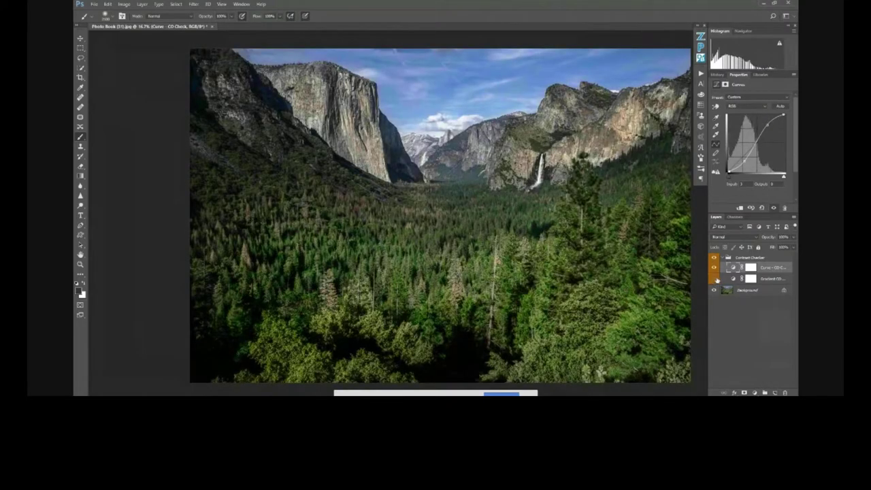
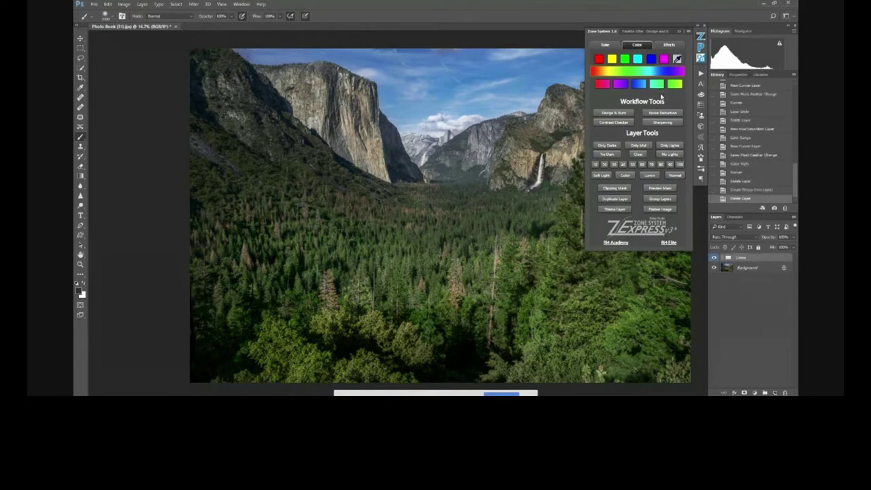
# Expand the colour layer group and inspect the RED, YELLOW, GREEN, CYAN and BLUE layer masks one by one.
pyautogui.click(723, 259)
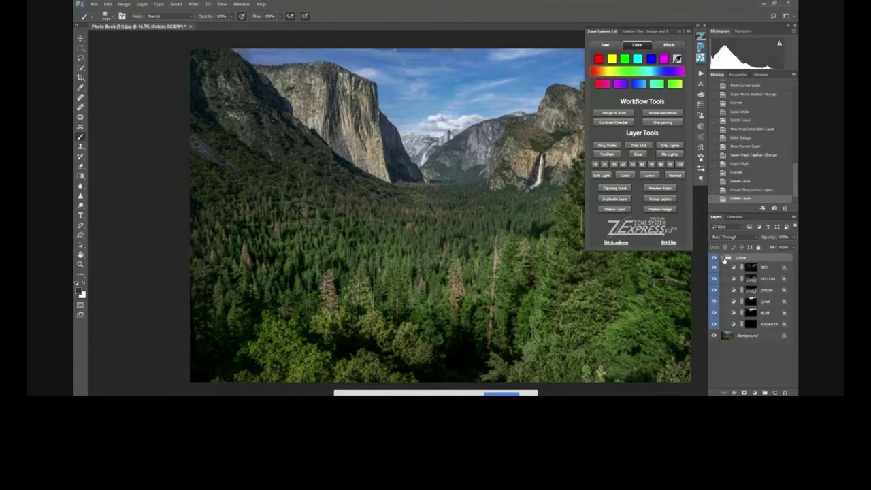
pyautogui.click(680, 32)
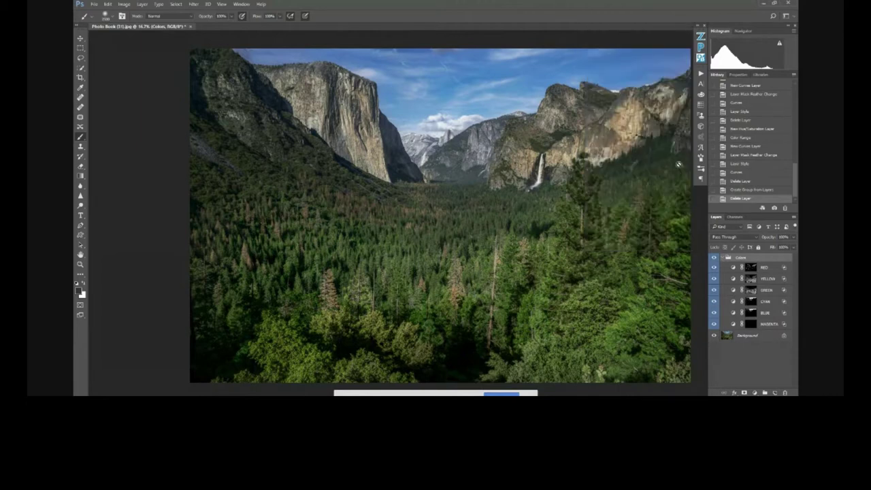
pyautogui.keyDown('alt'); pyautogui.click(750, 267); pyautogui.keyUp('alt')
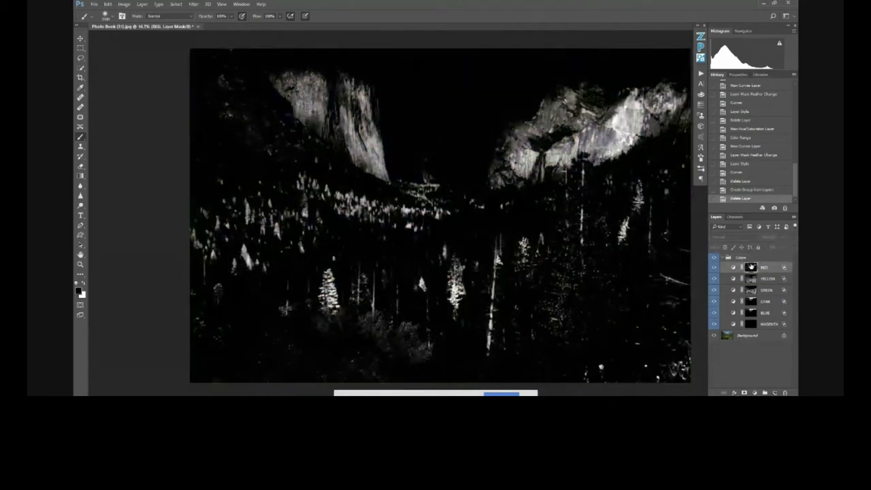
pyautogui.keyDown('alt'); pyautogui.click(750, 278); pyautogui.keyUp('alt')
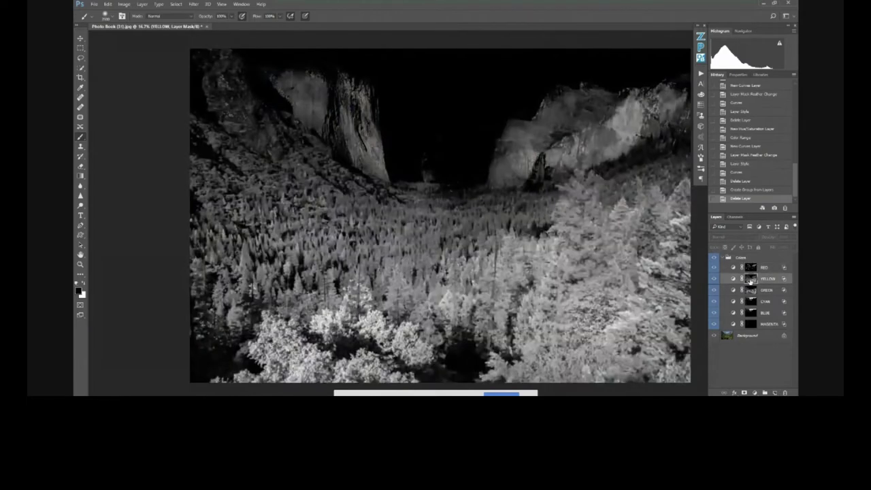
pyautogui.keyDown('alt'); pyautogui.click(750, 290); pyautogui.keyUp('alt')
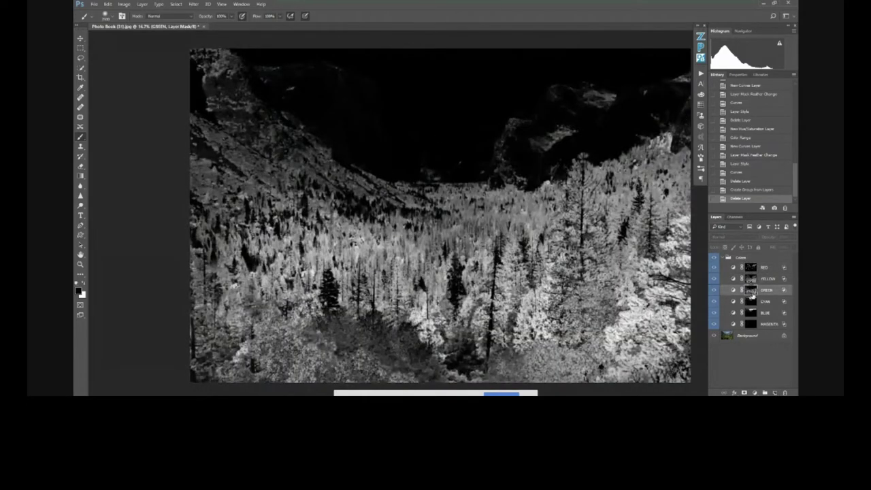
pyautogui.keyDown('alt'); pyautogui.click(750, 301); pyautogui.keyUp('alt')
pyautogui.keyDown('alt'); pyautogui.click(750, 312); pyautogui.keyUp('alt')
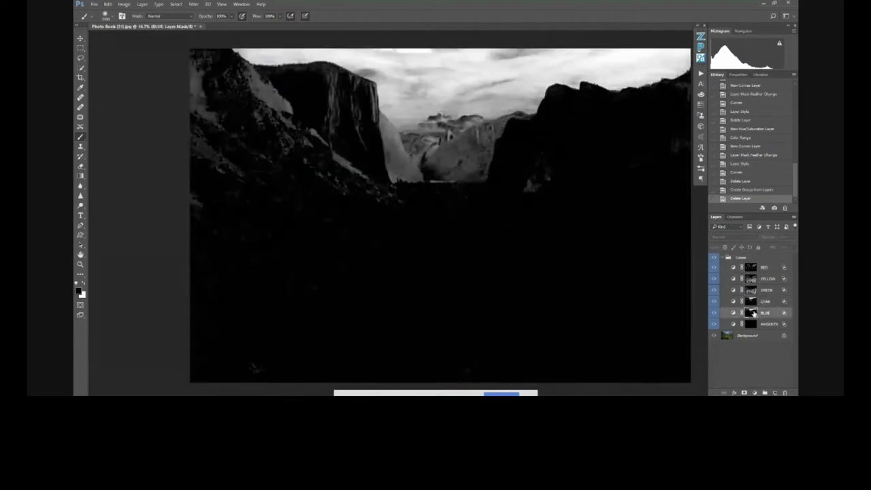
# Leave the mask view and show the CYAN layer's curve properties.
pyautogui.click(733, 304)
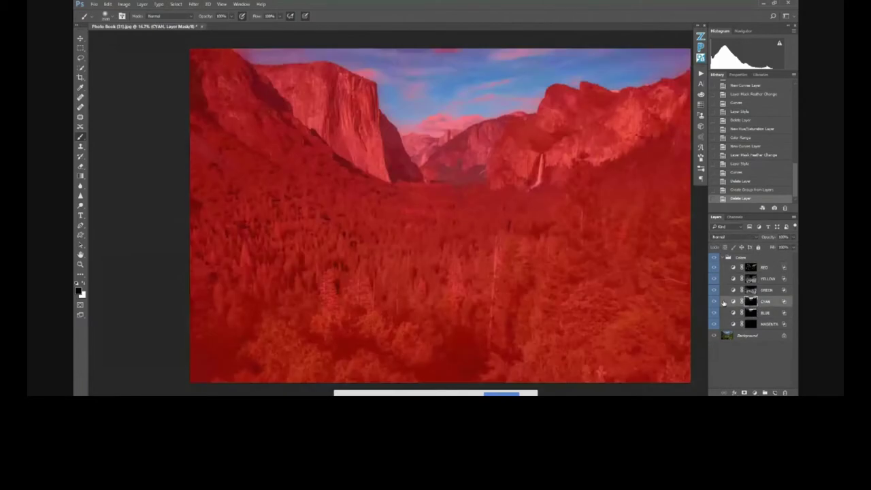
pyautogui.click(733, 300)
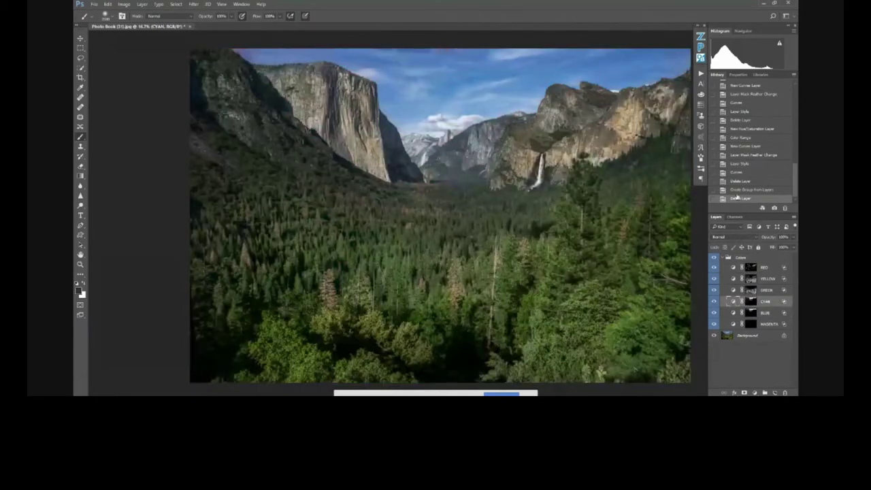
pyautogui.click(740, 74)
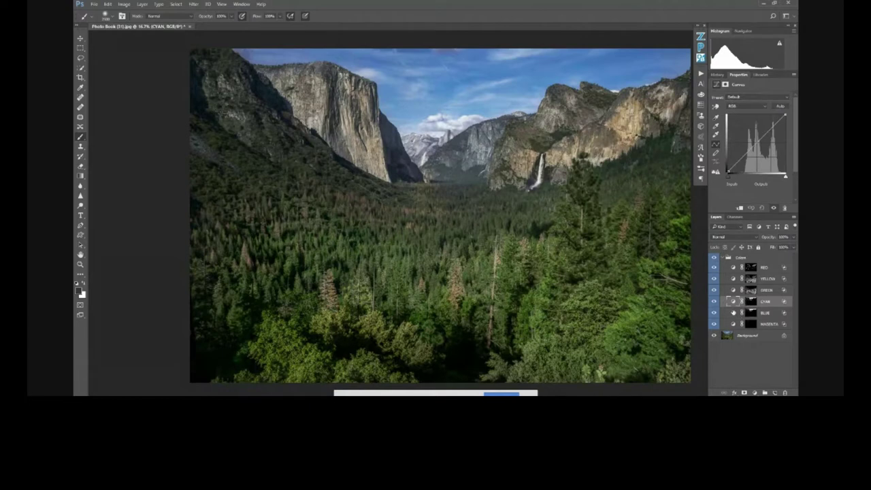
pyautogui.click(733, 279)
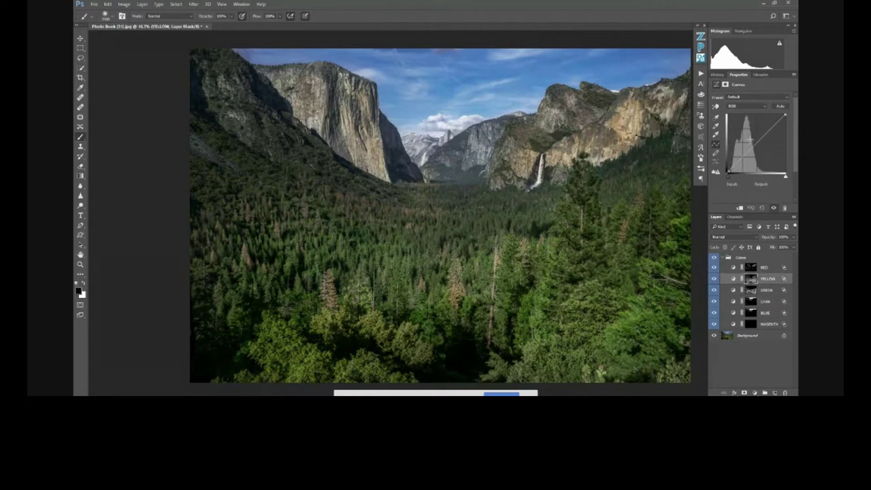
pyautogui.click(741, 156)
pyautogui.moveTo(741, 157); pyautogui.dragTo(751, 177)
# Paint black over the large left cliff in the YELLOW layer's mask, and return to the colour photo.
pyautogui.keyDown('alt'); pyautogui.click(748, 279); pyautogui.keyUp('alt')
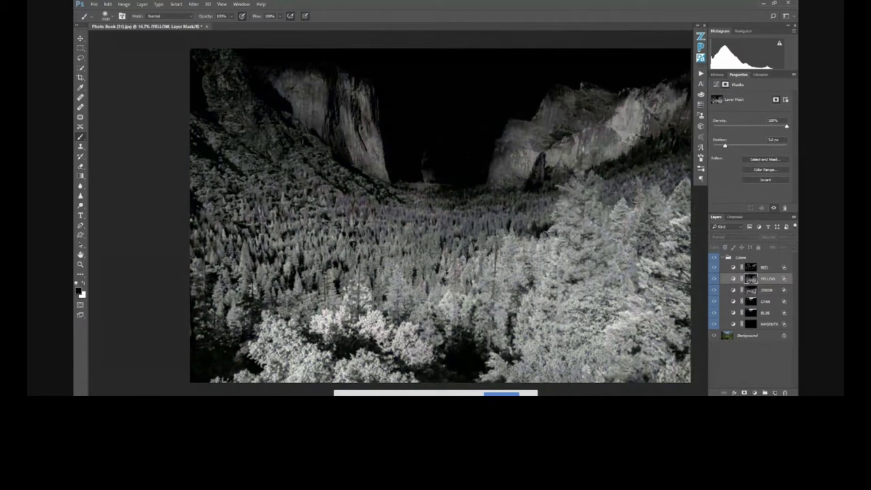
pyautogui.click(733, 279)
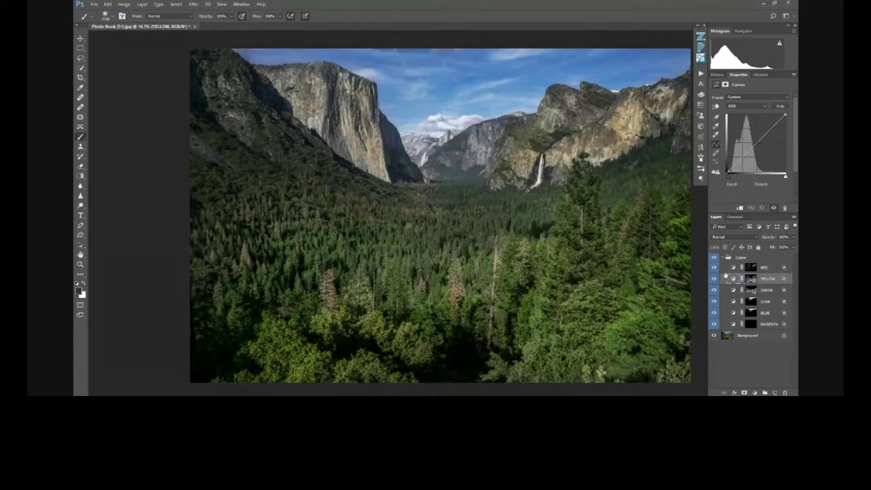
pyautogui.keyDown('alt'); pyautogui.click(749, 279); pyautogui.keyUp('alt')
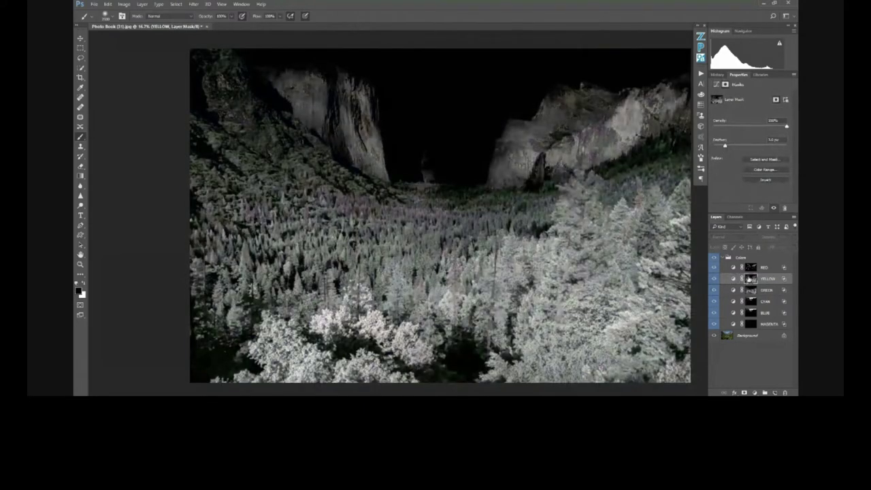
pyautogui.moveTo(363, 91)
pyautogui.mouseDown()
pyautogui.moveTo(420, 120)
pyautogui.moveTo(380, 116)
pyautogui.moveTo(487, 121)
pyautogui.moveTo(635, 155)
pyautogui.mouseUp()
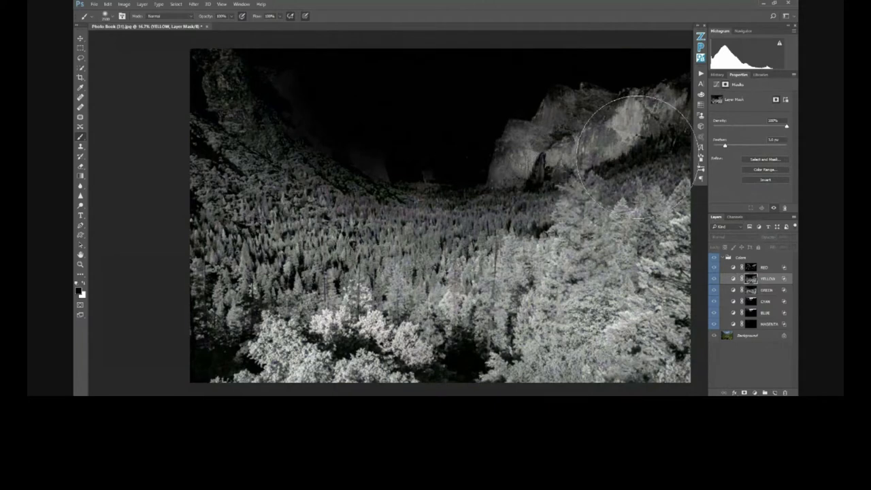
pyautogui.keyDown('alt'); pyautogui.click(750, 280); pyautogui.keyUp('alt')
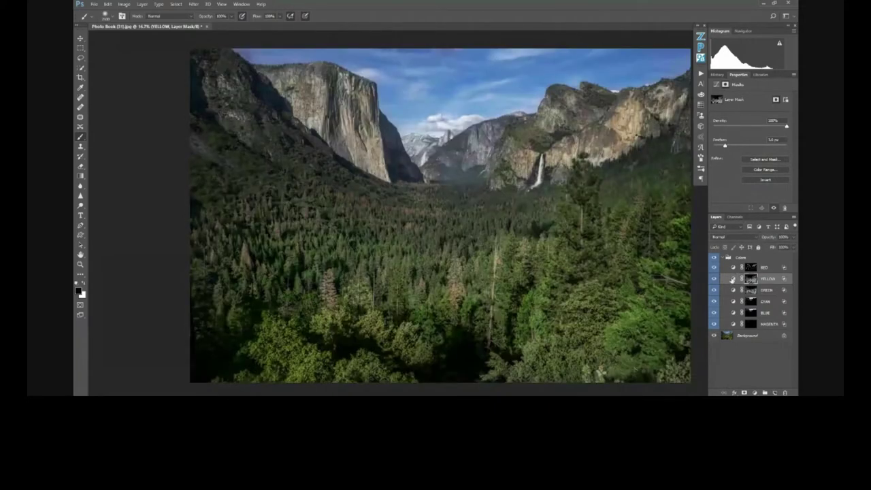
# Shape the YELLOW layer's RGB curve into a gentle S, testing darker and lighter points for the foliage.
pyautogui.click(733, 279)
pyautogui.moveTo(743, 155); pyautogui.dragTo(743, 163)
pyautogui.moveTo(771, 130); pyautogui.dragTo(740, 164)
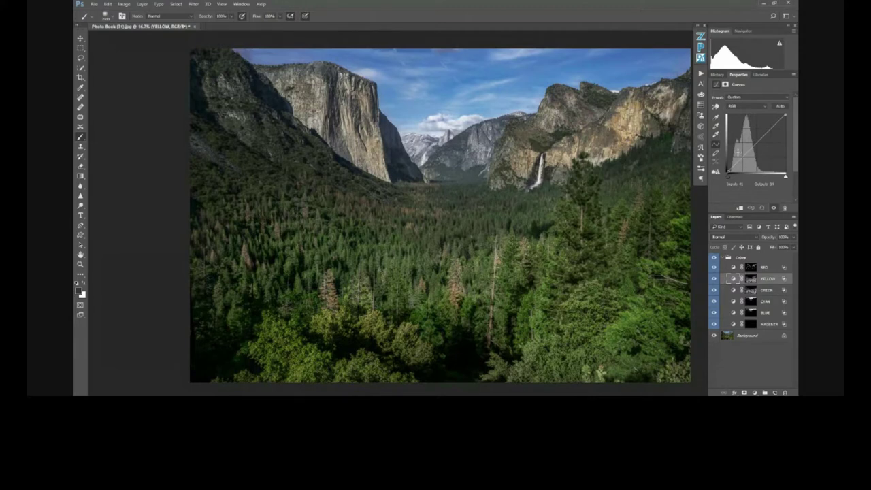
pyautogui.moveTo(744, 156); pyautogui.dragTo(748, 155)
pyautogui.moveTo(748, 159); pyautogui.dragTo(744, 164)
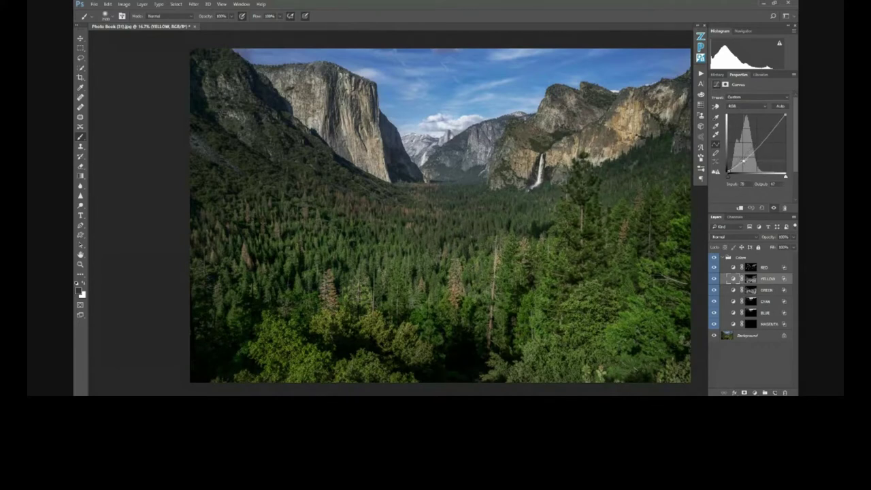
pyautogui.moveTo(772, 128); pyautogui.dragTo(767, 133)
pyautogui.moveTo(743, 161); pyautogui.dragTo(741, 158)
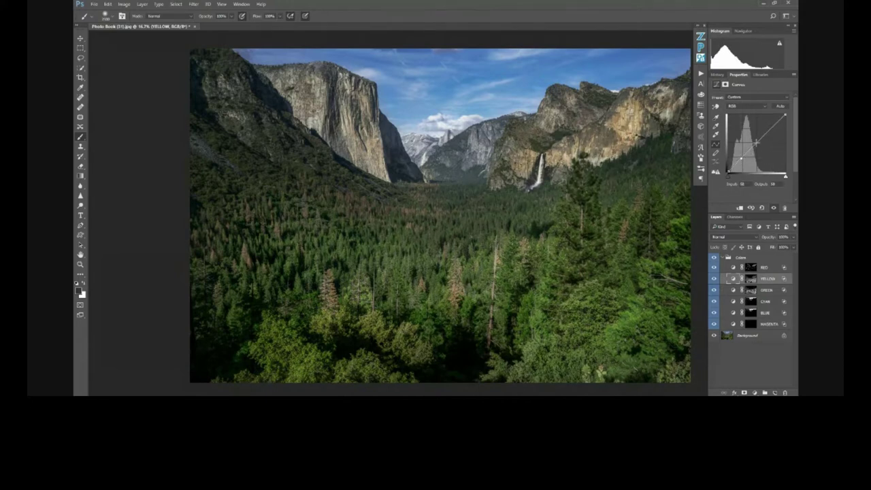
pyautogui.moveTo(771, 128)
pyautogui.mouseDown()
pyautogui.moveTo(778, 134)
pyautogui.moveTo(763, 120)
pyautogui.moveTo(768, 127)
pyautogui.mouseUp()
pyautogui.click(748, 148)
pyautogui.moveTo(741, 158); pyautogui.dragTo(770, 126)
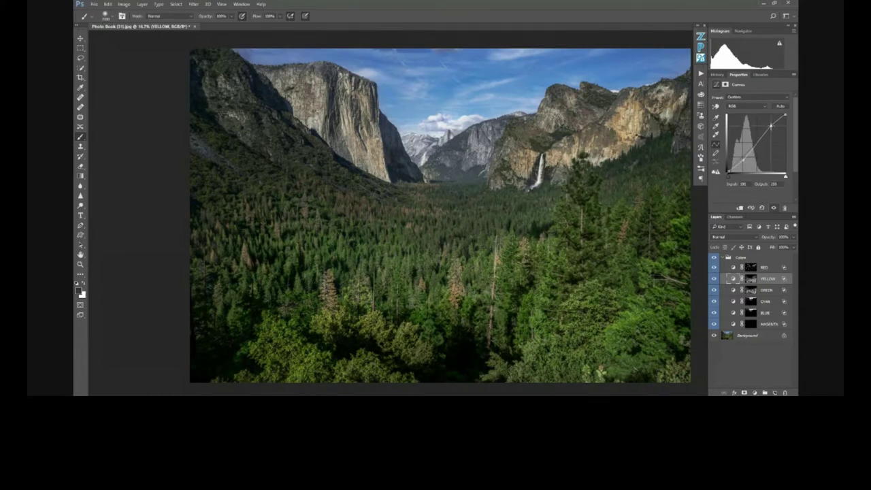
# Try strongly raising the Green channel of the YELLOW layer's curve, and bring it back to a straight line.
pyautogui.click(738, 107)
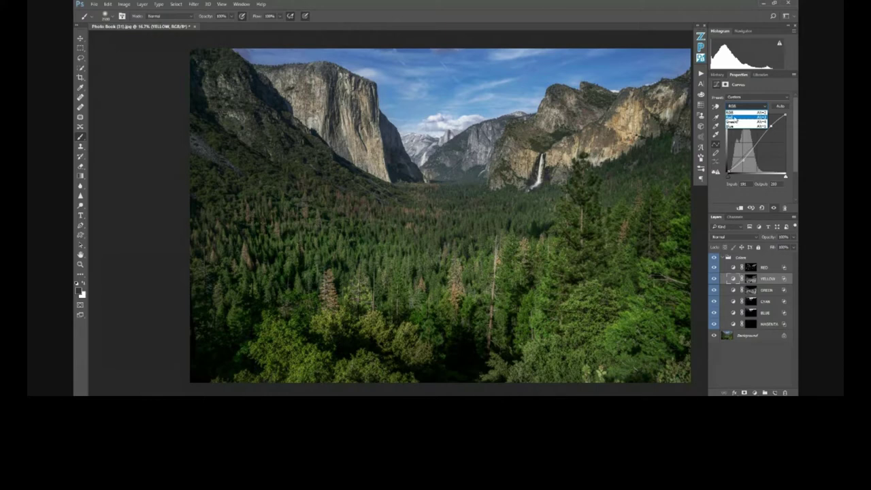
pyautogui.click(734, 122)
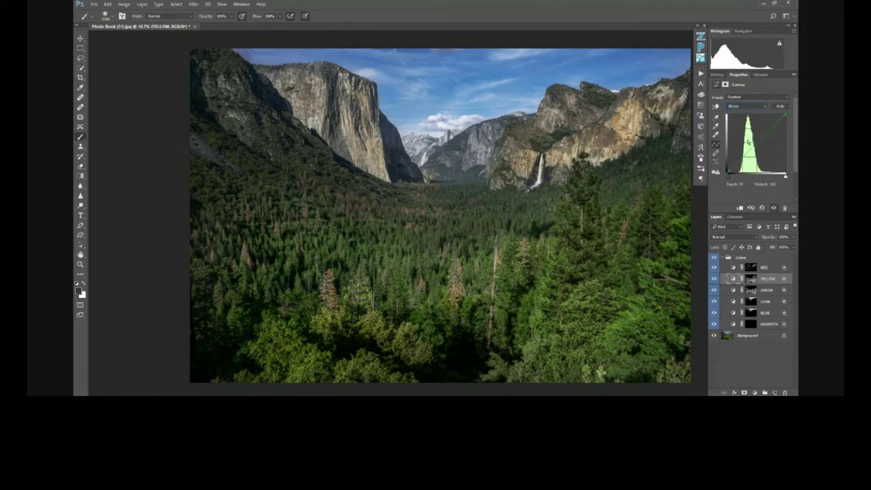
pyautogui.moveTo(754, 142); pyautogui.dragTo(747, 132)
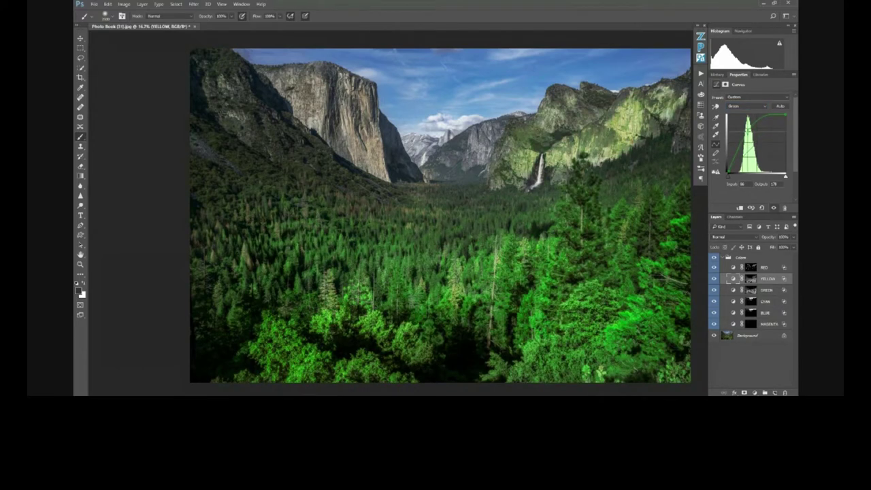
pyautogui.moveTo(747, 131)
pyautogui.mouseDown()
pyautogui.moveTo(764, 148)
pyautogui.moveTo(757, 138)
pyautogui.mouseUp()
# Test lowered and raised points on the Blue channel of the YELLOW layer's curve, finishing close to the straight line.
pyautogui.click(746, 106)
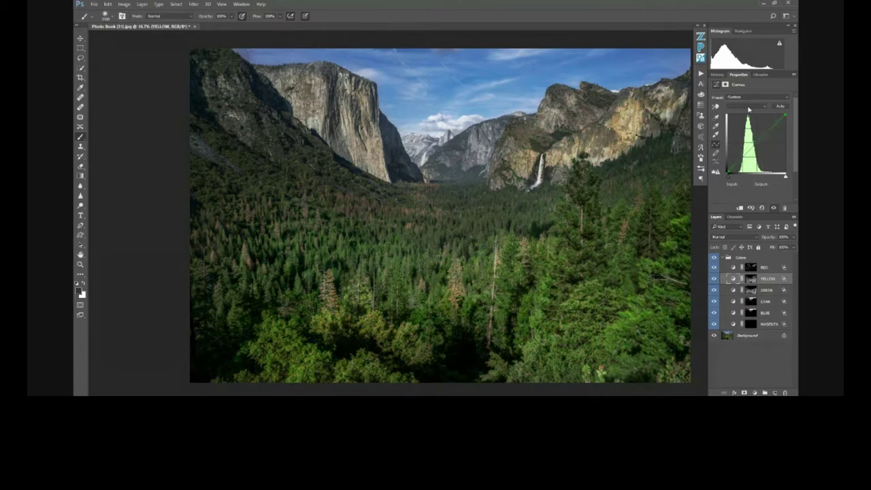
pyautogui.click(745, 126)
pyautogui.moveTo(765, 130); pyautogui.dragTo(774, 129)
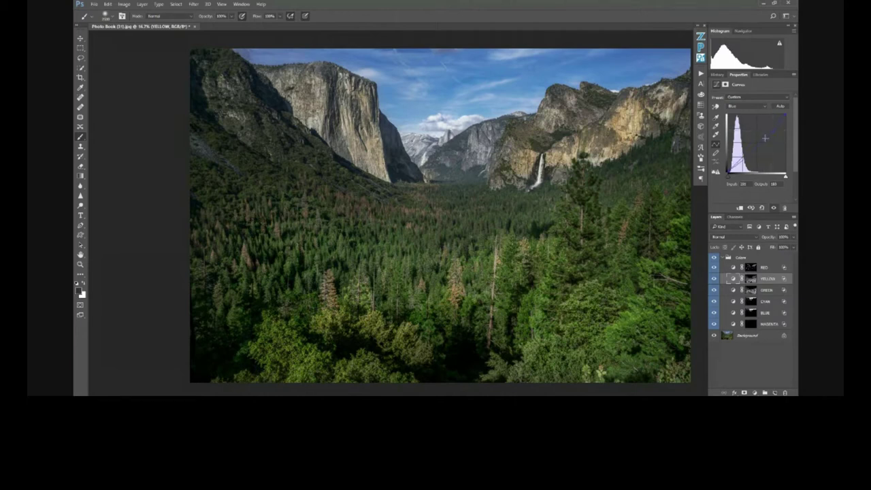
pyautogui.click(757, 145)
pyautogui.moveTo(742, 156); pyautogui.dragTo(738, 160)
pyautogui.moveTo(760, 140); pyautogui.dragTo(751, 156)
pyautogui.click(771, 129)
pyautogui.moveTo(751, 155)
pyautogui.mouseDown()
pyautogui.moveTo(746, 134)
pyautogui.moveTo(767, 151)
pyautogui.moveTo(745, 155)
pyautogui.moveTo(759, 144)
pyautogui.mouseUp()
# Check the BLUE layer's mask and give its RGB curve an S shape with lowered shadows and slightly raised highlights.
pyautogui.keyDown('alt'); pyautogui.click(751, 313); pyautogui.keyUp('alt')
pyautogui.click(733, 313)
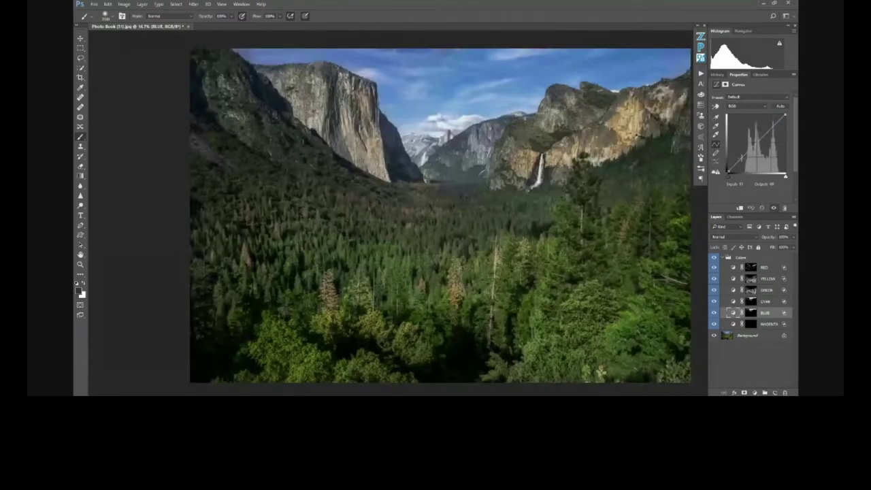
pyautogui.moveTo(750, 151); pyautogui.dragTo(743, 162)
pyautogui.moveTo(763, 134); pyautogui.dragTo(770, 127)
# Raise the midtones of the Blue channel and slightly lower those of the Red channel in the BLUE layer's curve.
pyautogui.click(747, 106)
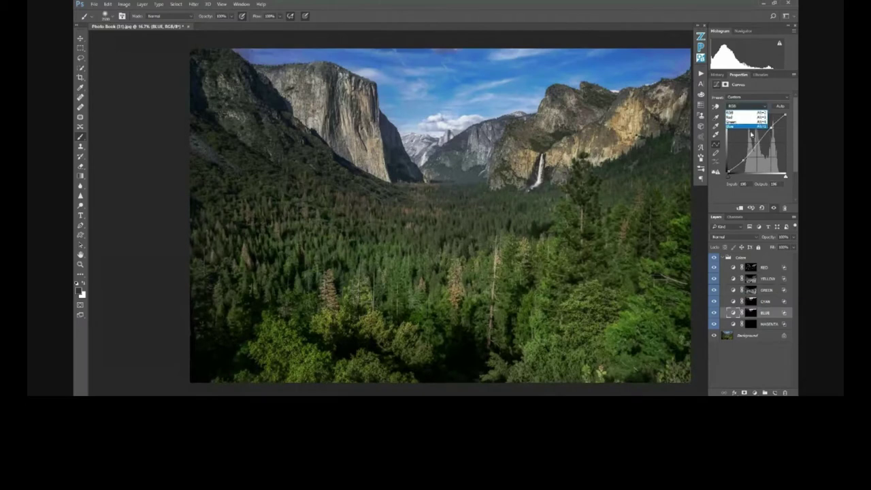
pyautogui.click(752, 136)
pyautogui.moveTo(757, 143); pyautogui.dragTo(752, 136)
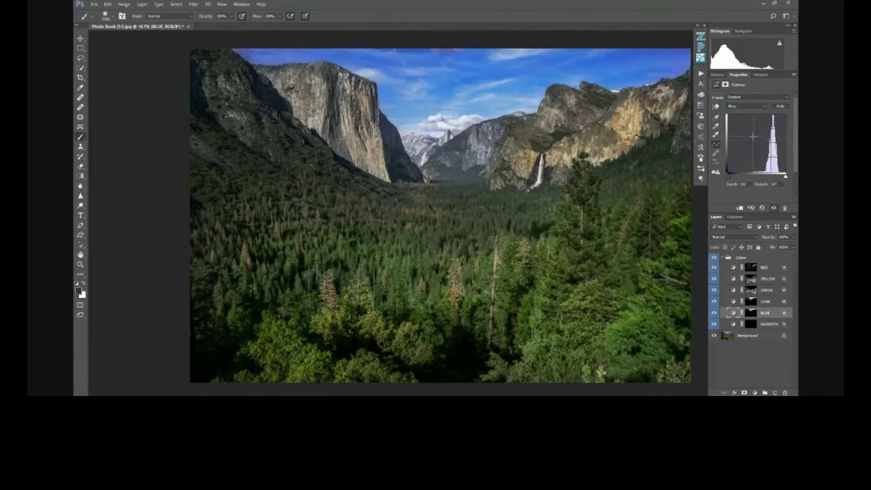
pyautogui.click(746, 106)
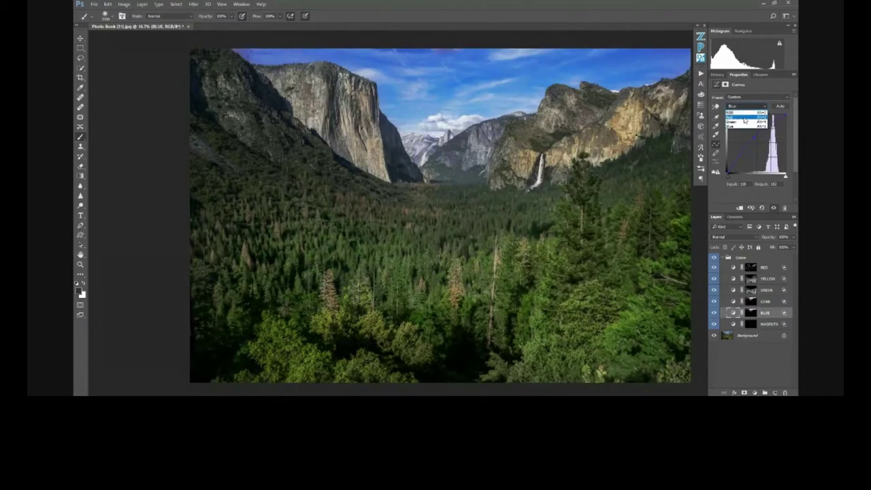
pyautogui.click(746, 117)
pyautogui.moveTo(757, 145); pyautogui.dragTo(761, 142)
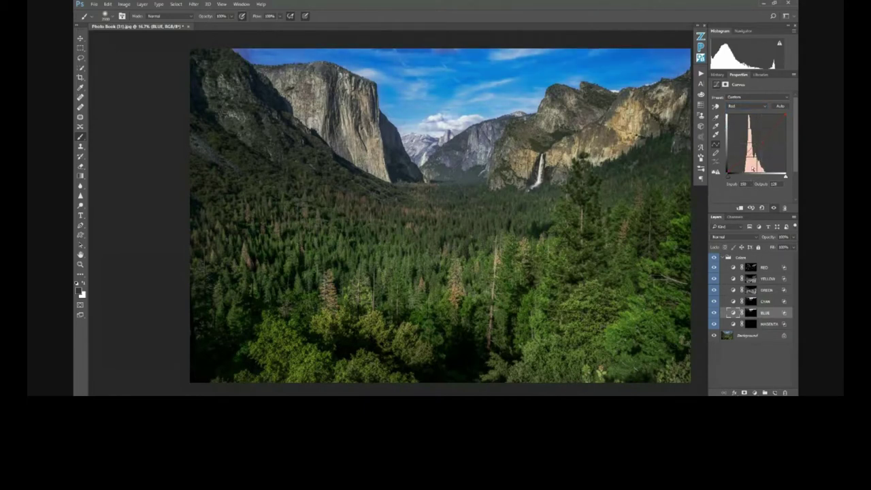
# Compare the photo with and without the BLUE layer's curve adjustment, finishing with the layer hidden.
pyautogui.click(714, 313)
pyautogui.click(714, 313)
pyautogui.click(714, 313)
pyautogui.click(714, 313)
pyautogui.click(714, 313)
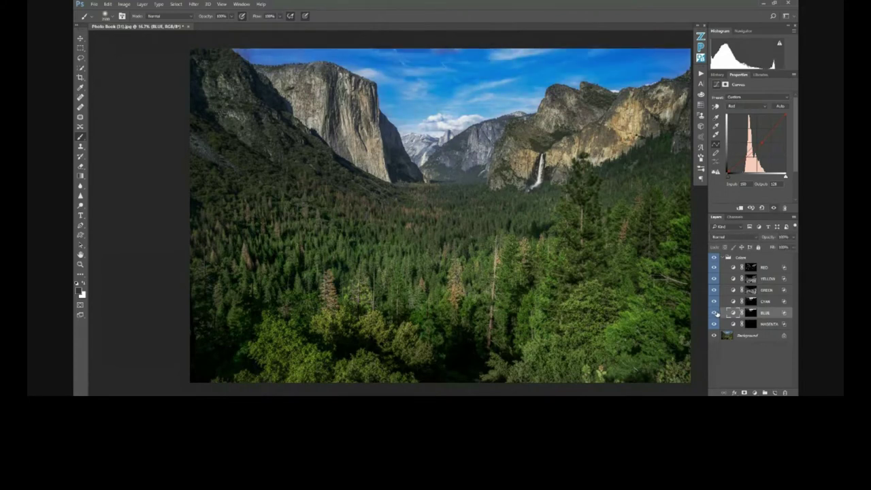
pyautogui.click(723, 258)
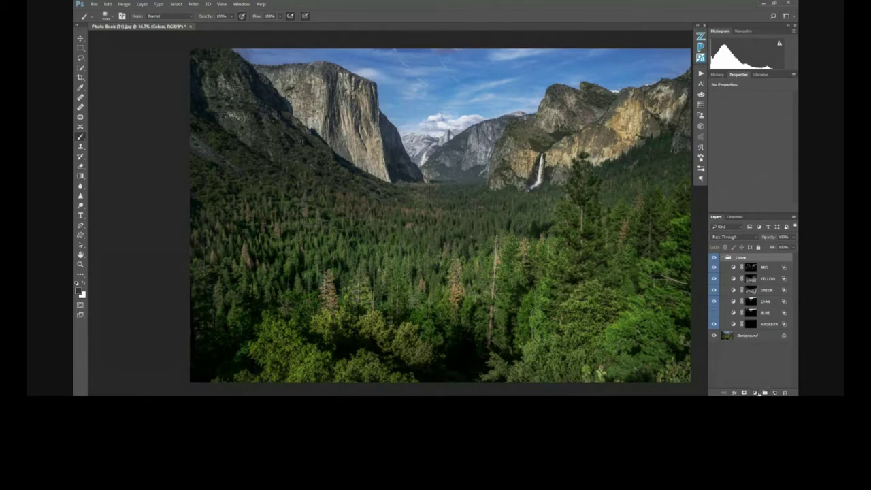
pyautogui.click(755, 393)
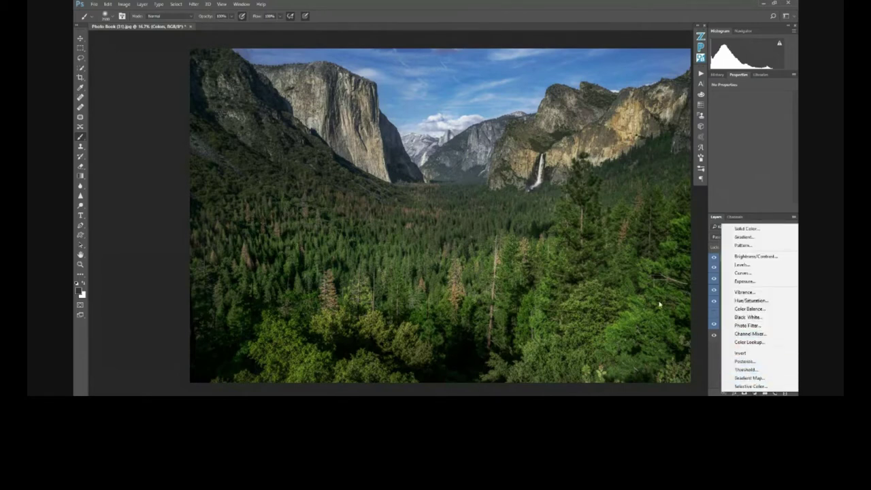
pyautogui.press('Escape')
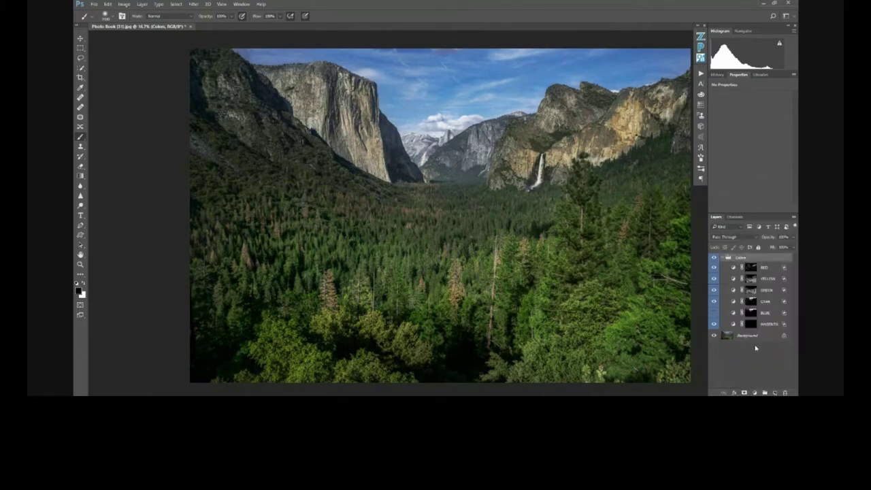
# Add a black-to-white Gradient Map adjustment layer and place it above the Colors group to preview the photo in black and white.
pyautogui.click(753, 391)
pyautogui.click(755, 379)
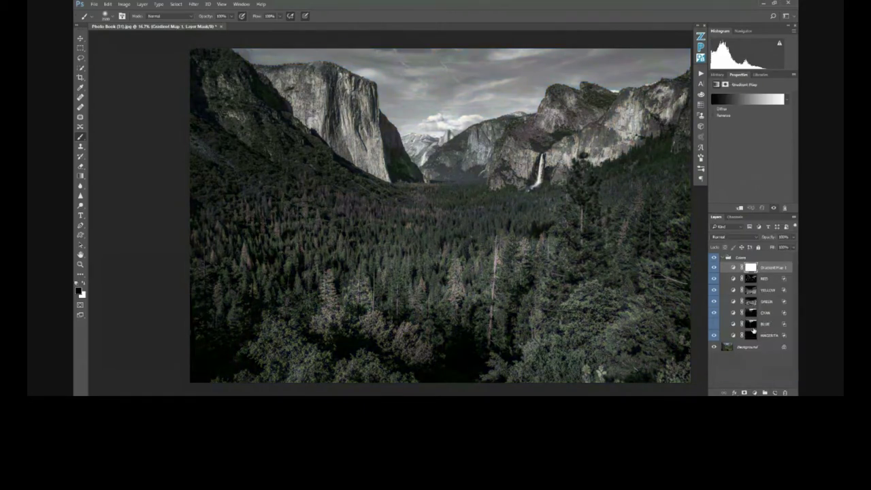
pyautogui.moveTo(740, 271); pyautogui.dragTo(737, 256)
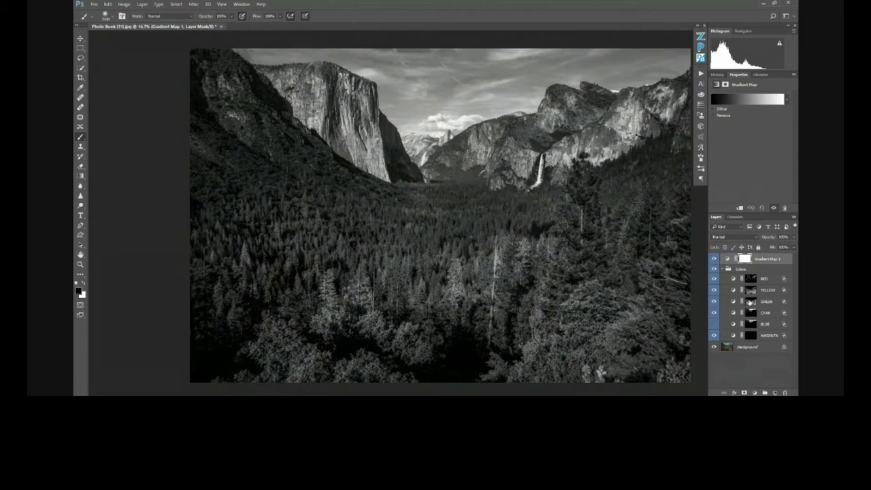
# Reshape the BLUE layer's RGB curve, with the layer visible, into a deep sag below the diagonal to darken the sky strongly.
pyautogui.click(732, 324)
pyautogui.moveTo(756, 152); pyautogui.dragTo(743, 167)
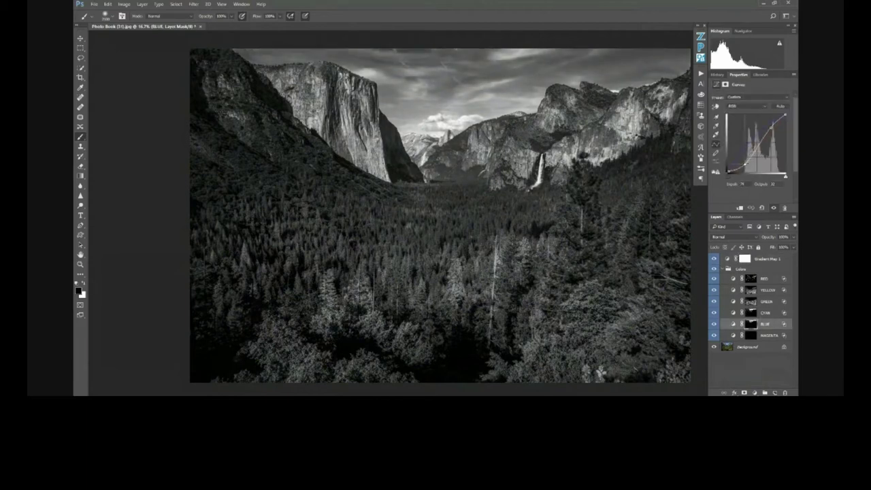
pyautogui.moveTo(772, 127); pyautogui.dragTo(744, 174)
pyautogui.moveTo(755, 144)
pyautogui.mouseDown()
pyautogui.moveTo(753, 160)
pyautogui.moveTo(761, 158)
pyautogui.mouseUp()
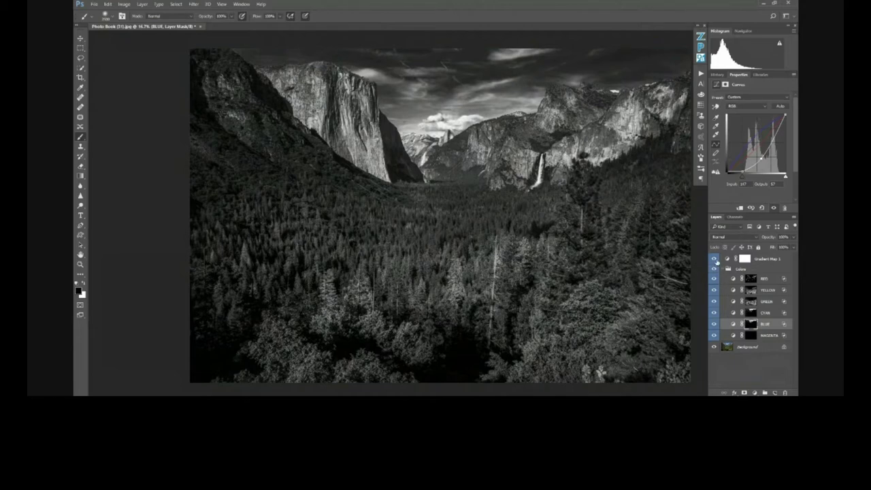
# Compare the photo in colour and black and white, and with and without the BLUE layer, finishing with both layers visible.
pyautogui.click(715, 259)
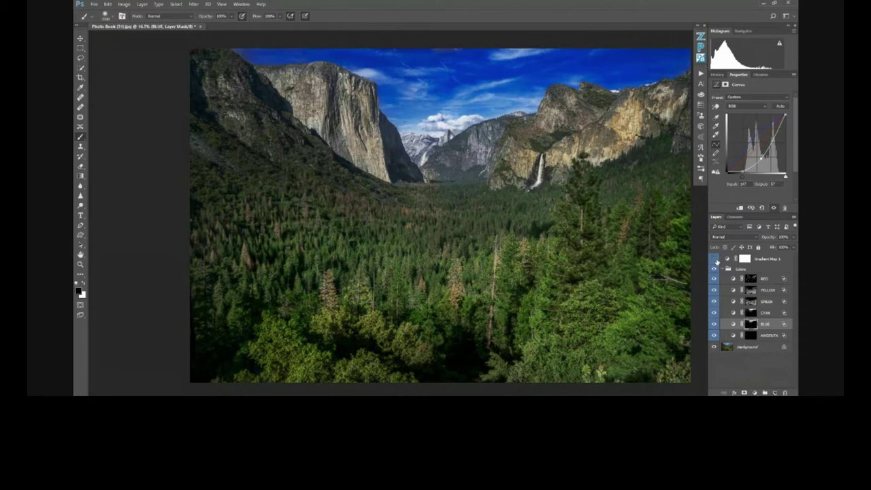
pyautogui.click(714, 259)
pyautogui.click(714, 324)
pyautogui.click(714, 324)
pyautogui.click(714, 325)
pyautogui.click(714, 325)
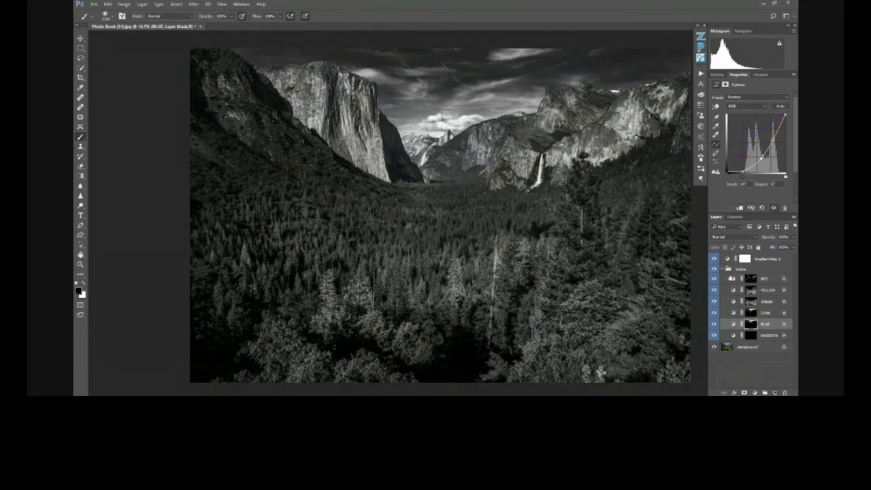
# Delete the Gradient Map layer and collapse the Colors group, leaving the group selected.
pyautogui.click(726, 270)
pyautogui.click(727, 269)
pyautogui.moveTo(734, 258); pyautogui.dragTo(728, 262)
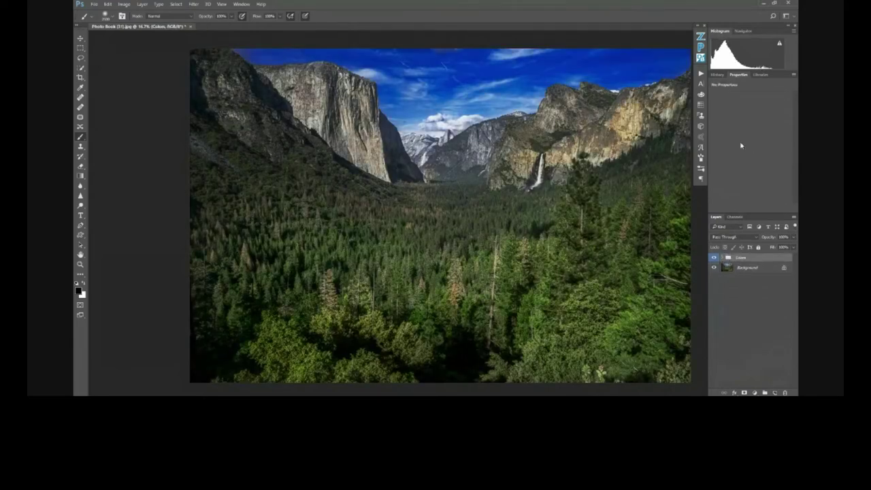